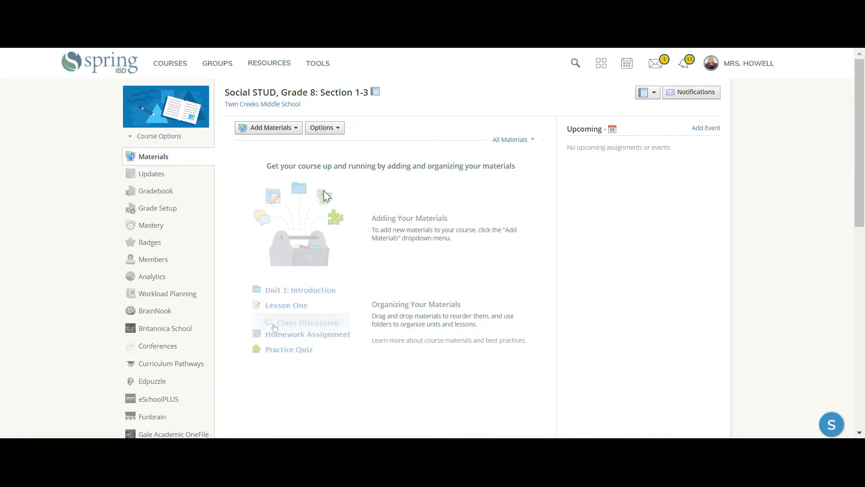
Start an import from resources into the course and open the Middle School Curriculum folder in the Curriculum Innovation Lab group.
left_click(276, 128)
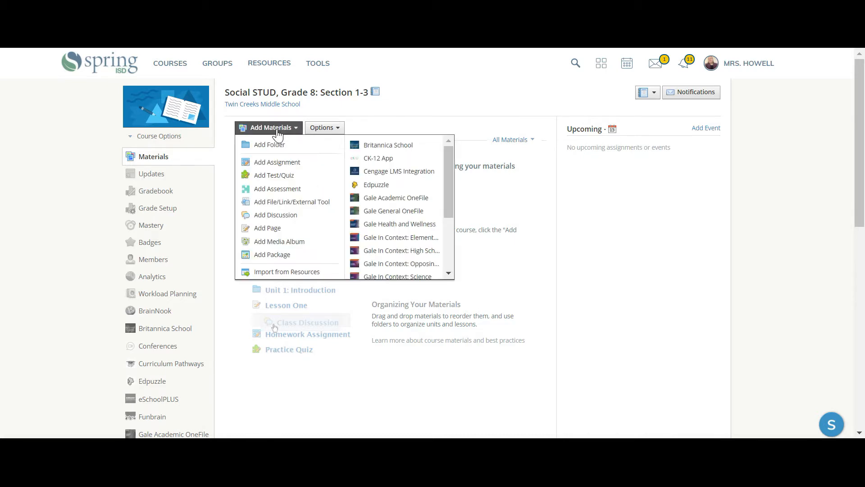
left_click(301, 273)
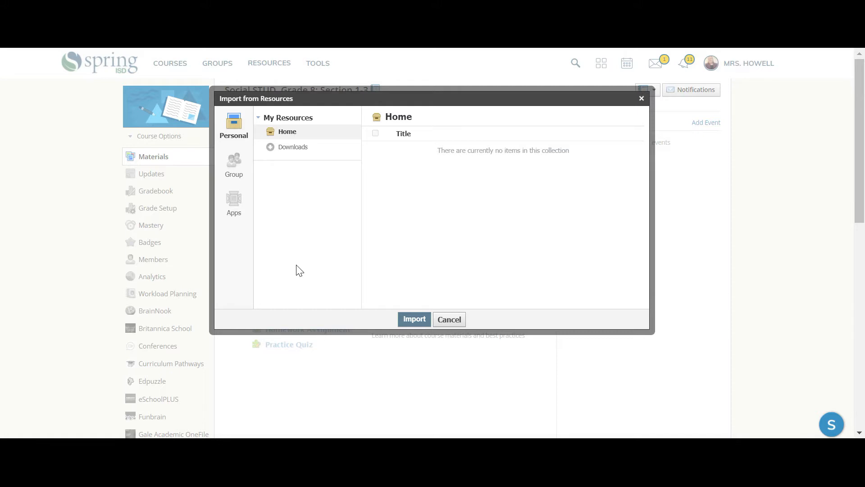
left_click(233, 171)
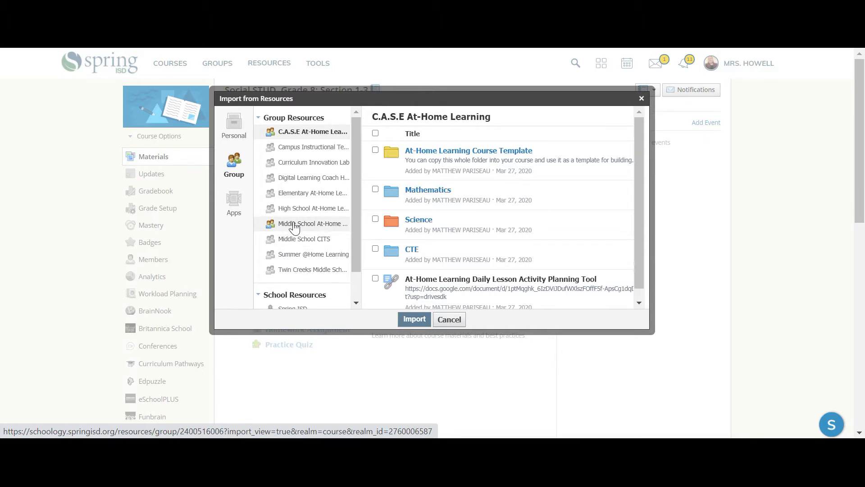
left_click(310, 167)
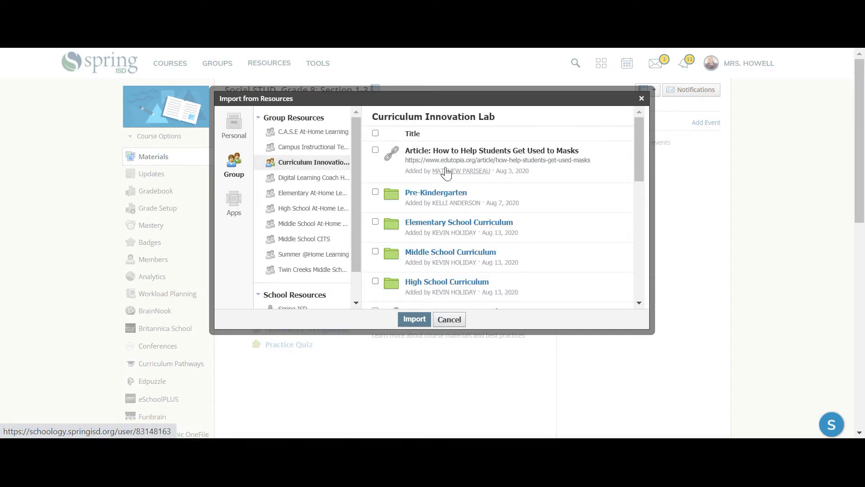
left_click_drag(638, 161, 640, 170)
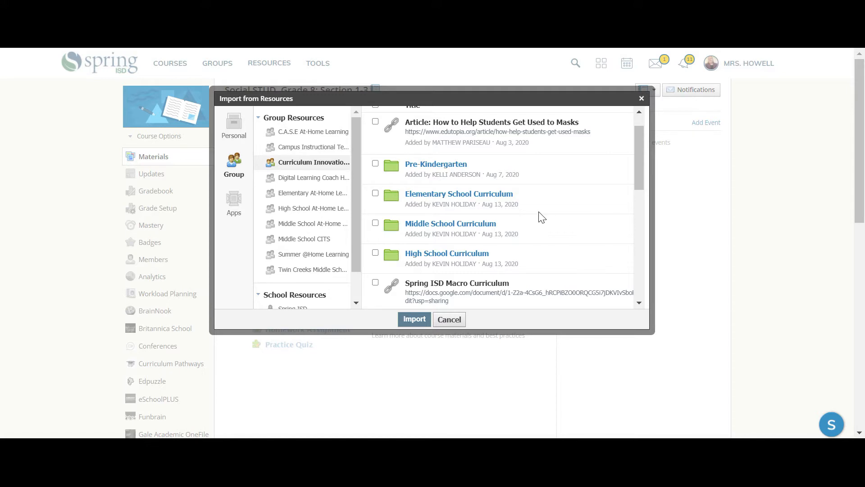
left_click(475, 225)
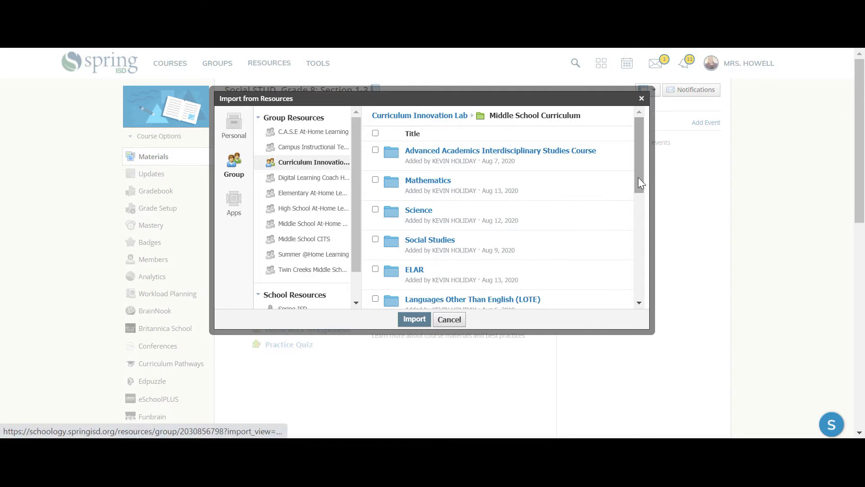
Within Middle School Curriculum, open Social Studies, On Level, Grade 8, and its Schoology Course Framework folder.
mouse_move(638, 178)
left_mouse_down()
mouse_move(634, 268)
mouse_move(636, 187)
left_mouse_up()
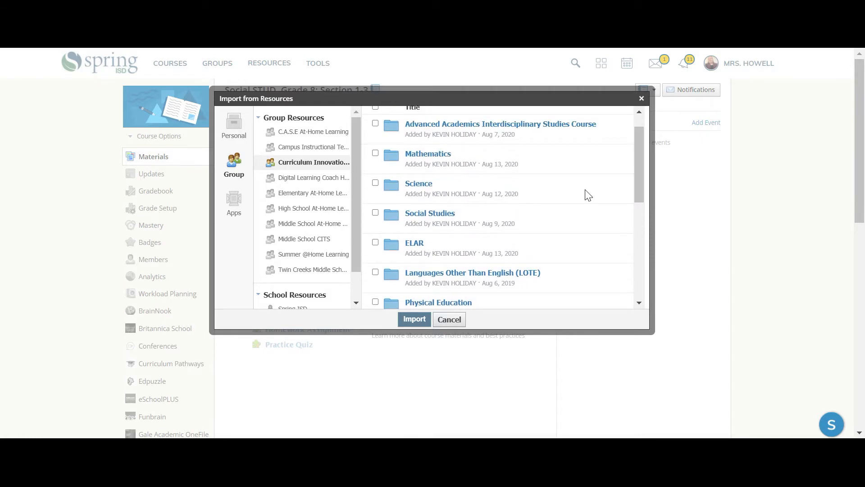
left_click(448, 218)
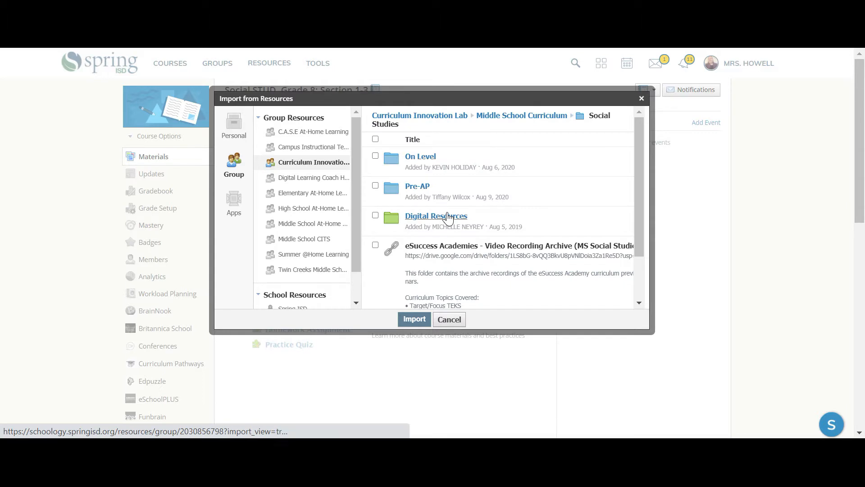
left_click(424, 158)
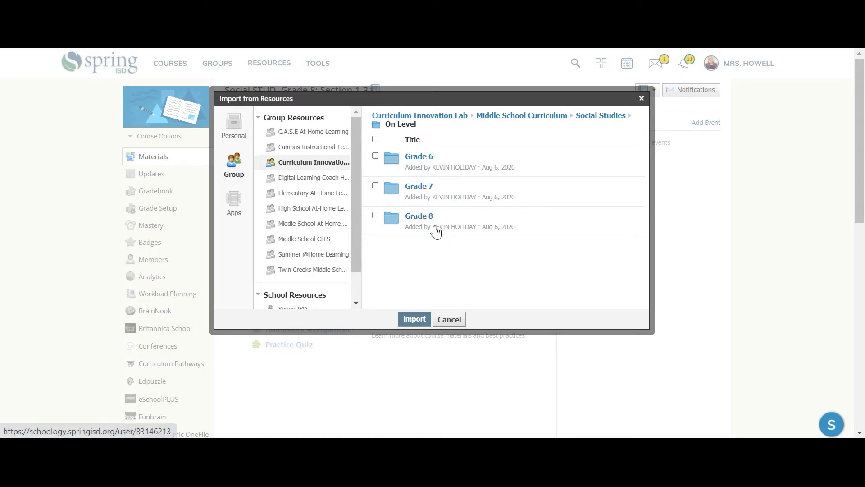
left_click(424, 217)
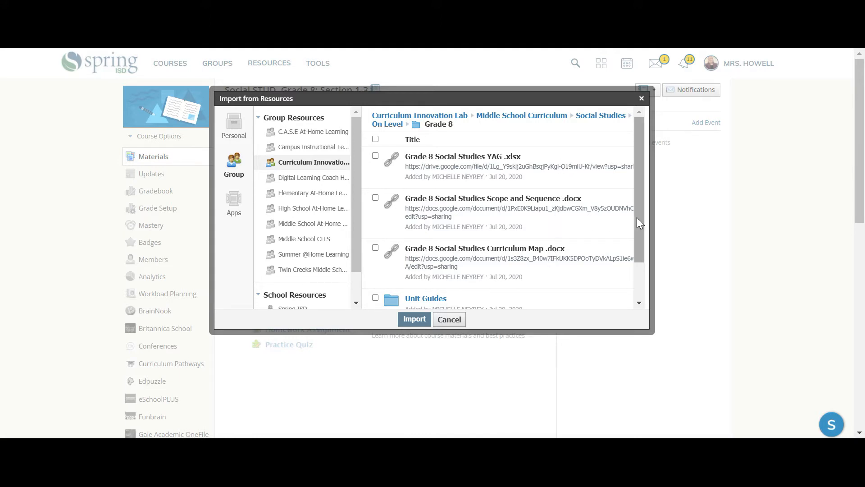
left_click_drag(636, 221, 639, 269)
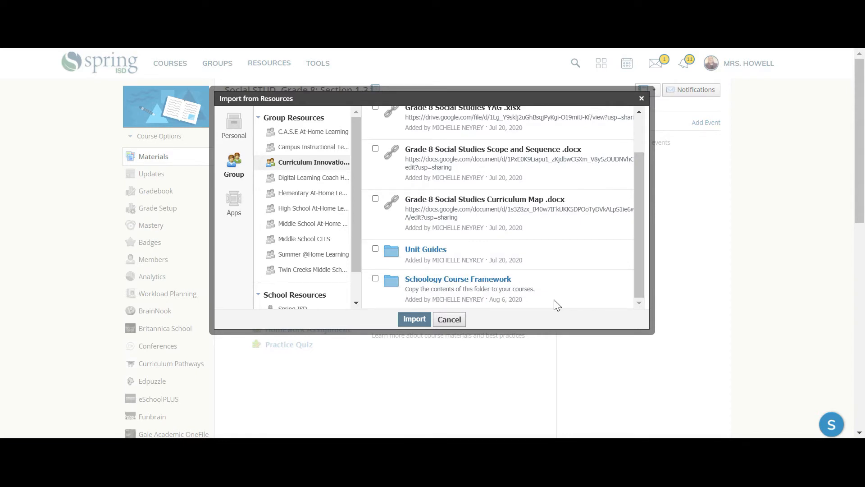
left_click(469, 279)
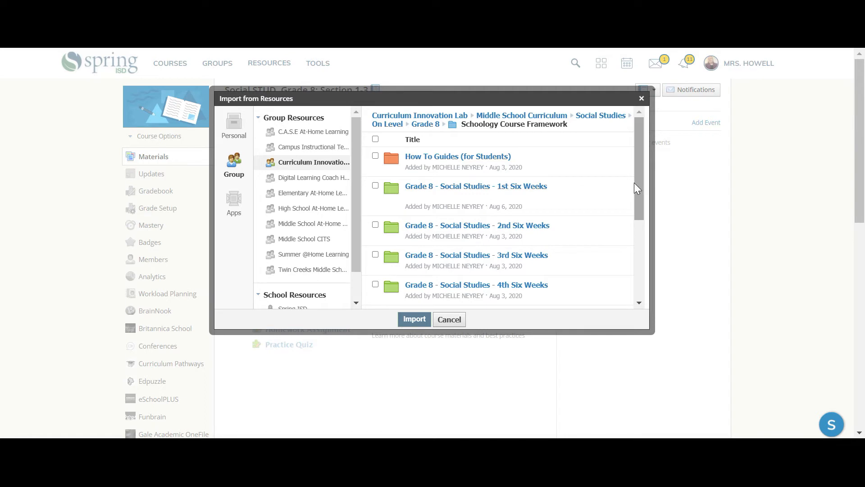
Import the How To Guides (for Students) and Teacher Toolkit folders with all their items, and check the contents of the imported guides folder.
left_click_drag(639, 182, 606, 252)
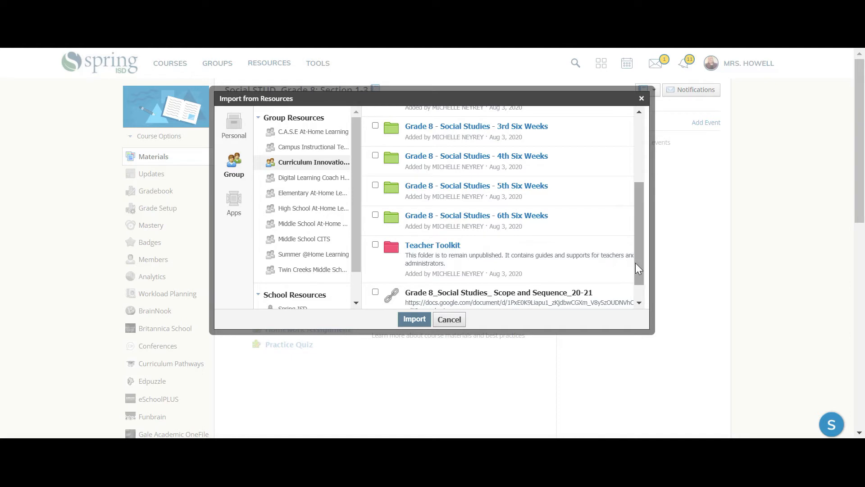
left_click_drag(635, 263, 637, 201)
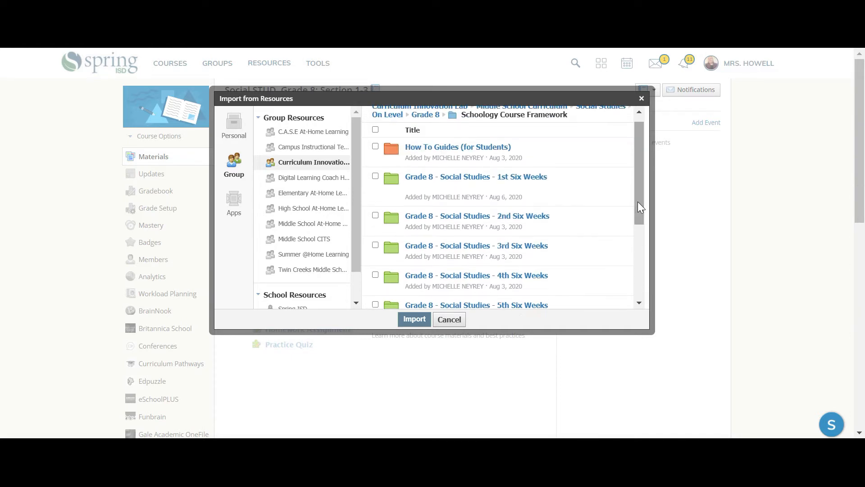
mouse_move(637, 176)
left_mouse_down()
mouse_move(628, 242)
mouse_move(629, 172)
left_mouse_up()
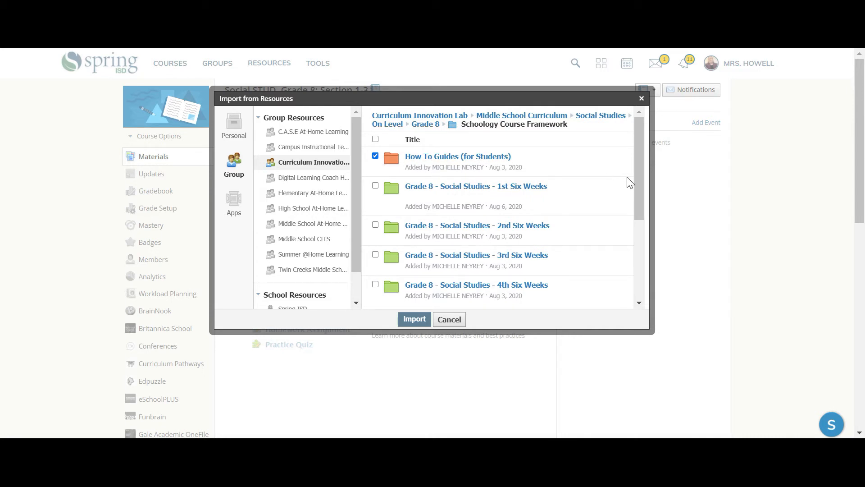
left_click_drag(636, 184, 636, 249)
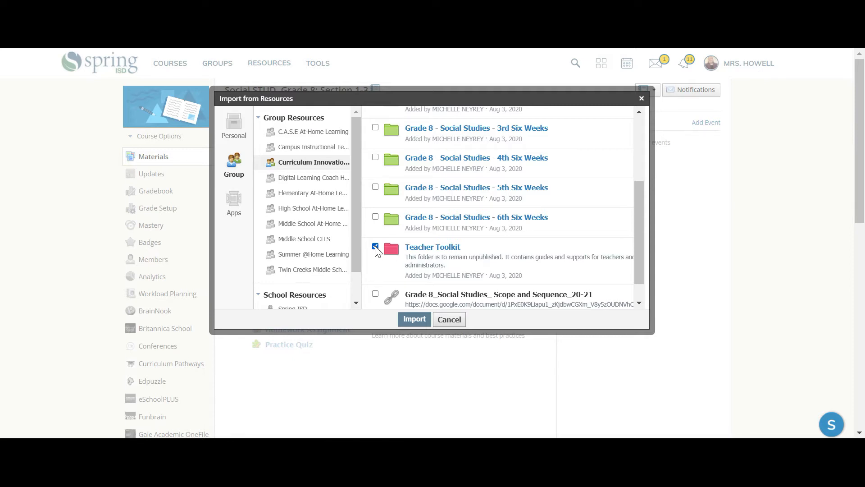
left_click(413, 324)
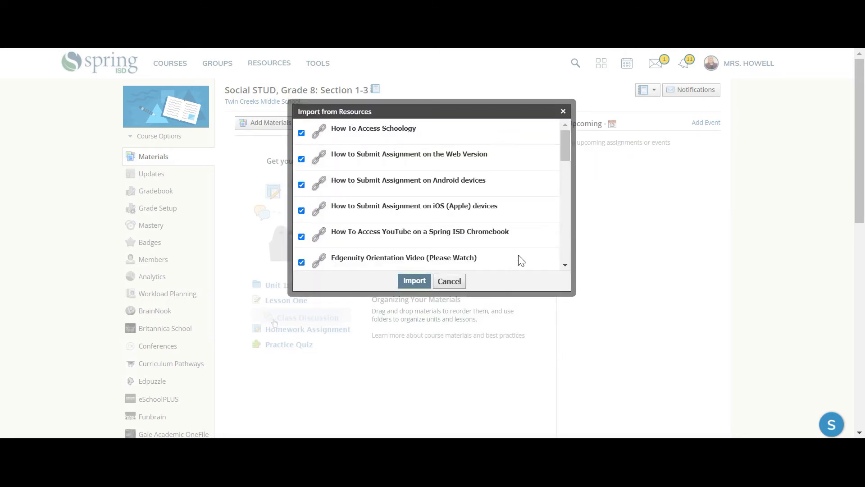
left_click_drag(566, 154, 566, 256)
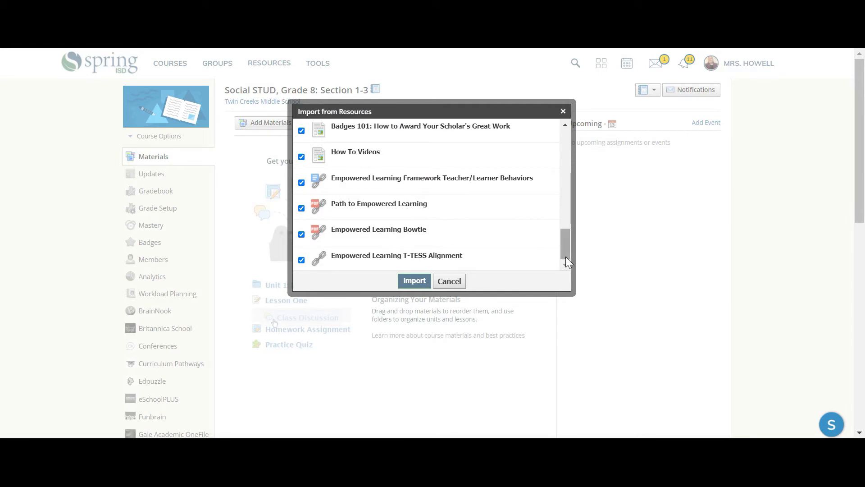
left_click(417, 286)
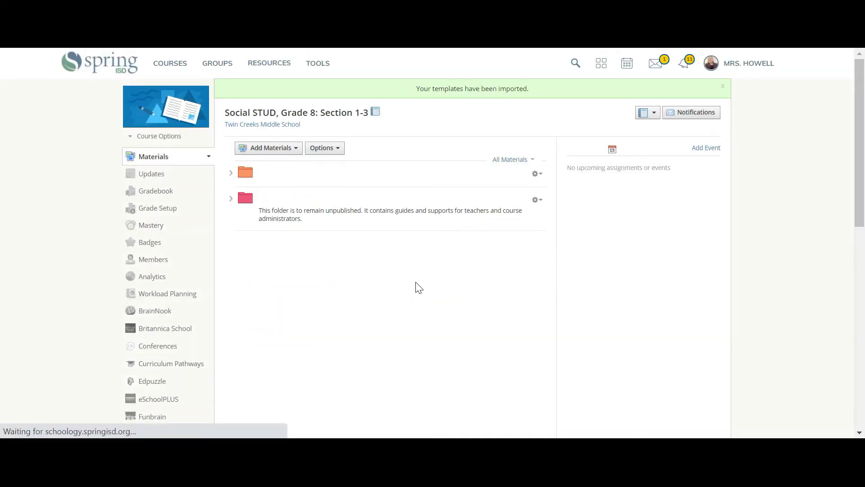
left_click(231, 174)
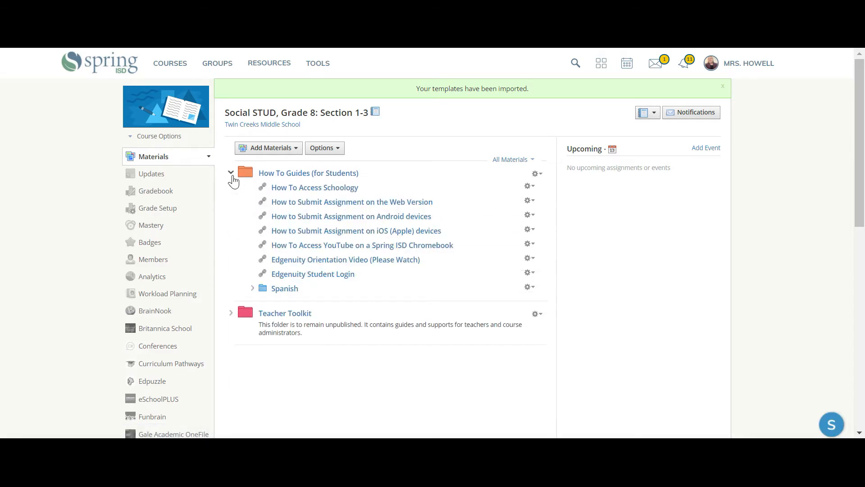
left_click(232, 174)
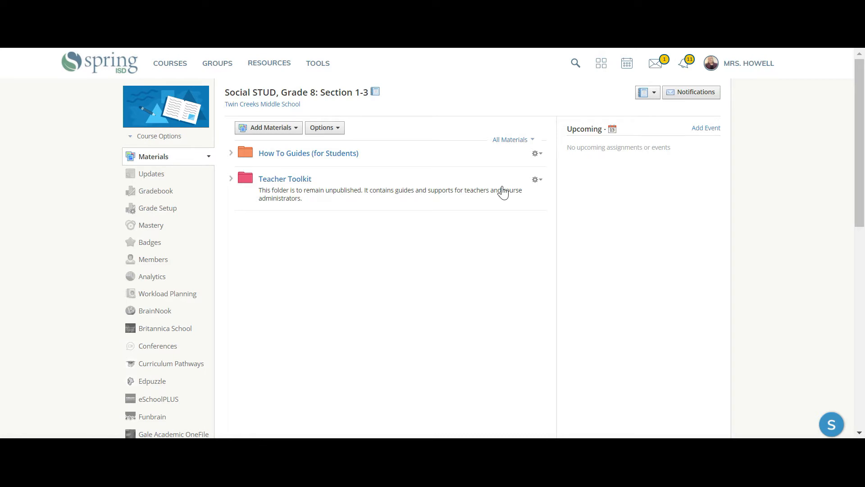
Unpublish the Teacher Toolkit folder in the course materials.
left_click(536, 184)
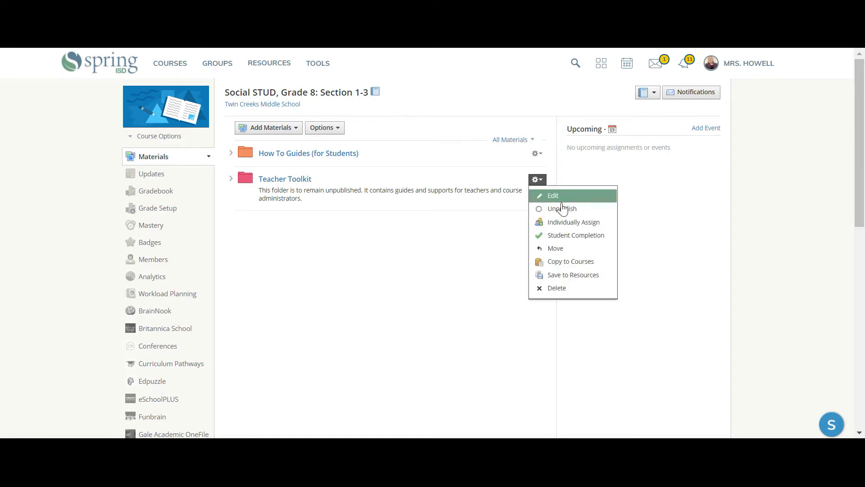
left_click(591, 212)
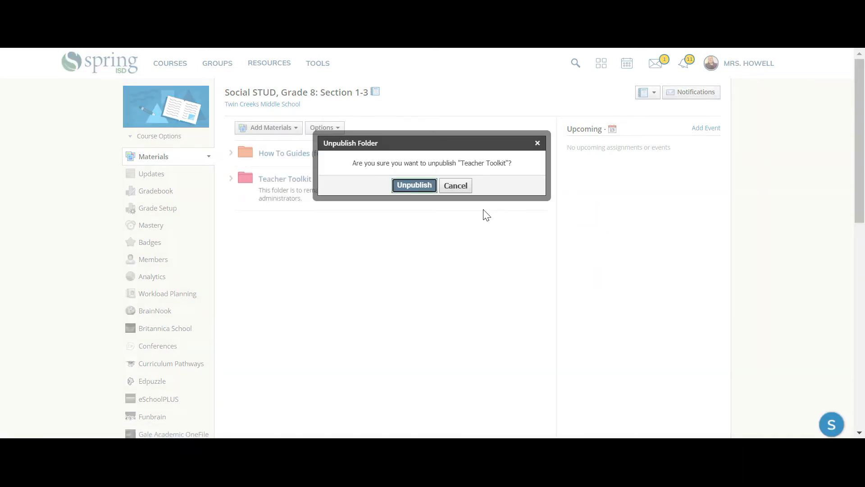
left_click(414, 185)
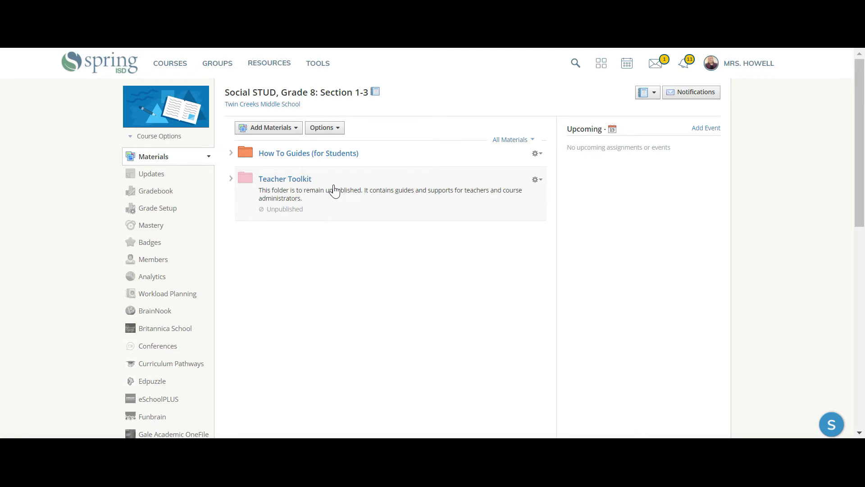
Start another import from group resources and open the Curriculum Innovation Lab's Middle School Curriculum folder.
left_click(290, 131)
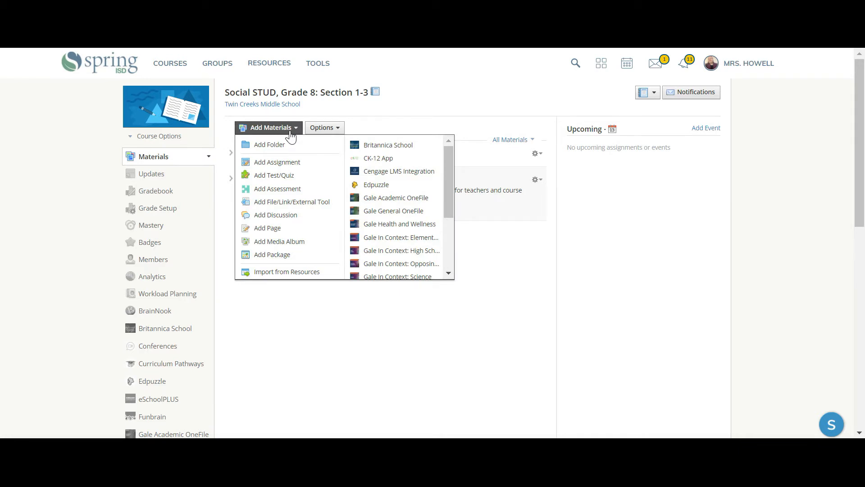
left_click(332, 274)
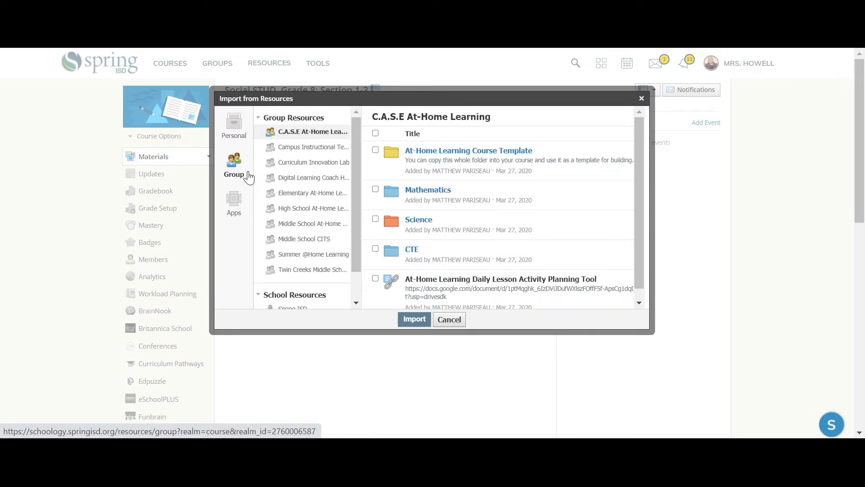
left_click(298, 167)
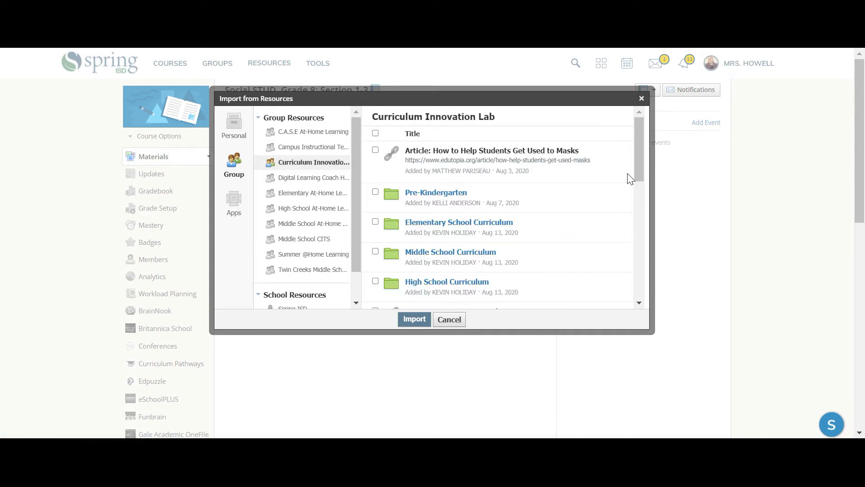
left_click_drag(637, 173, 638, 186)
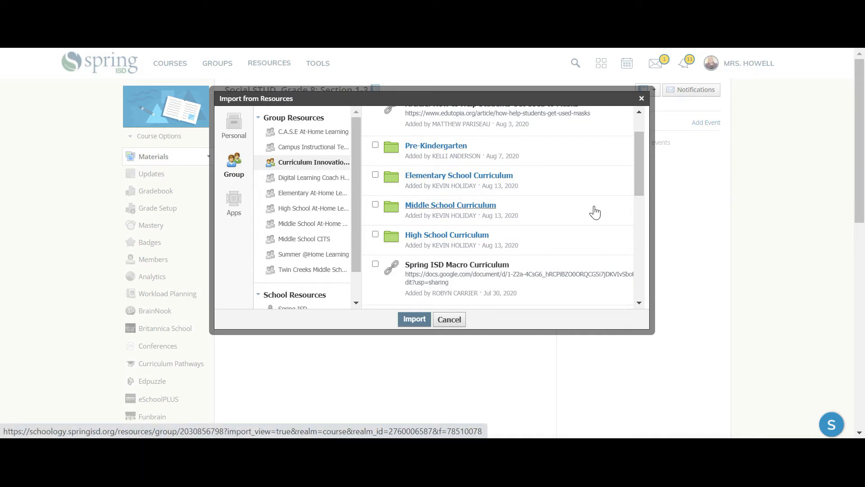
left_click(476, 206)
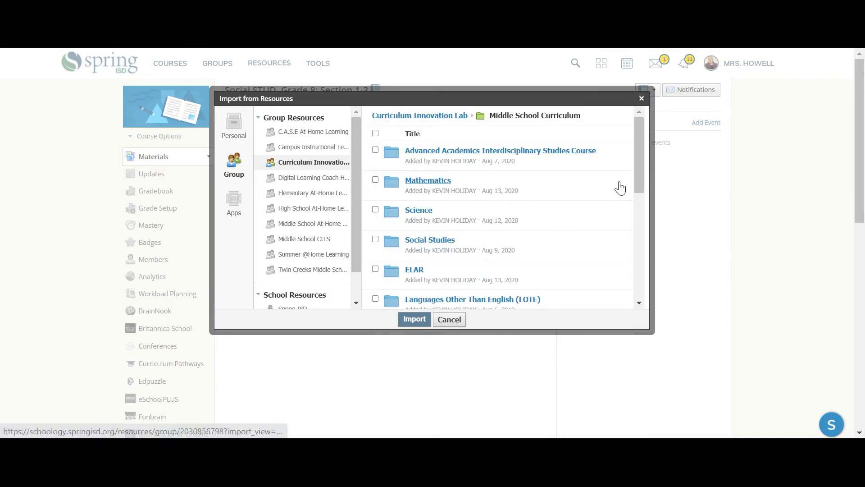
Open the On Level Grade 8 Social Studies folder's Schoology Course Framework and select the Grade 8 - Social Studies - 1st Six Weeks folder.
scroll(640, 180, "down", 1)
mouse_move(640, 187)
left_mouse_down()
mouse_move(637, 253)
mouse_move(635, 197)
left_mouse_up()
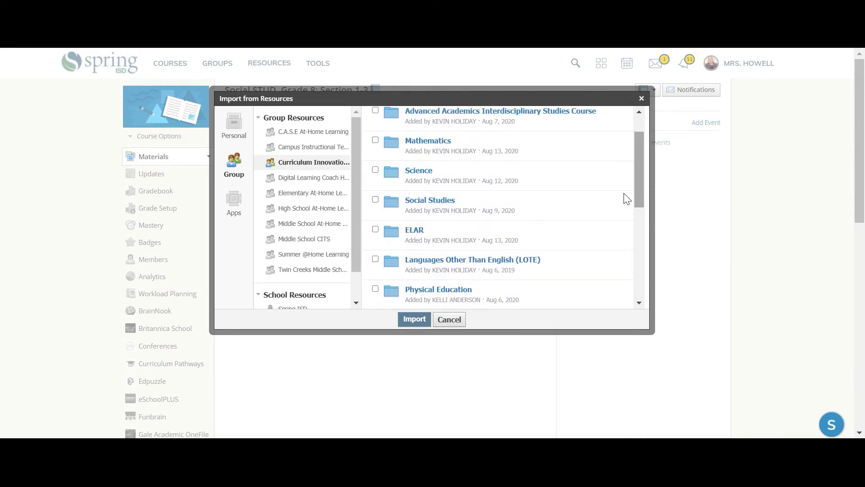
left_click(442, 203)
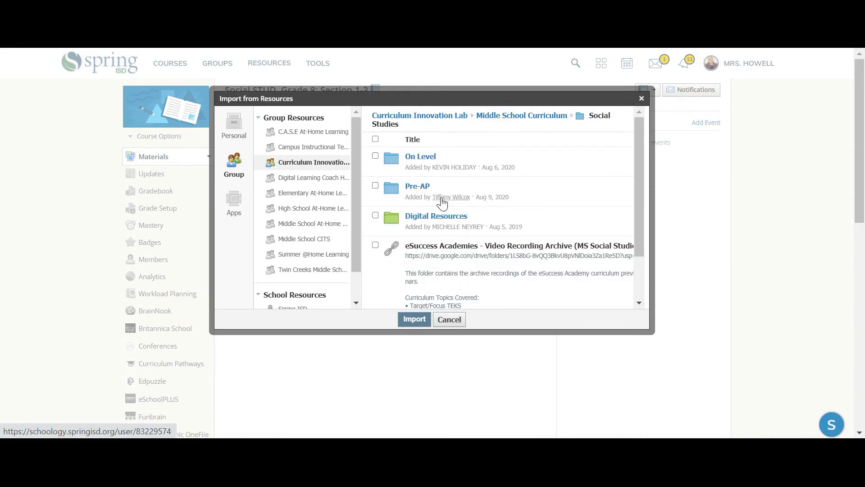
left_click(431, 159)
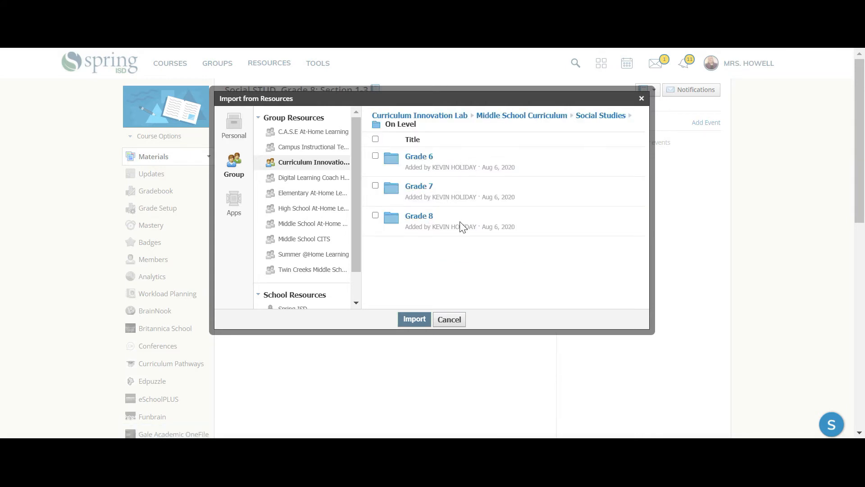
left_click(419, 216)
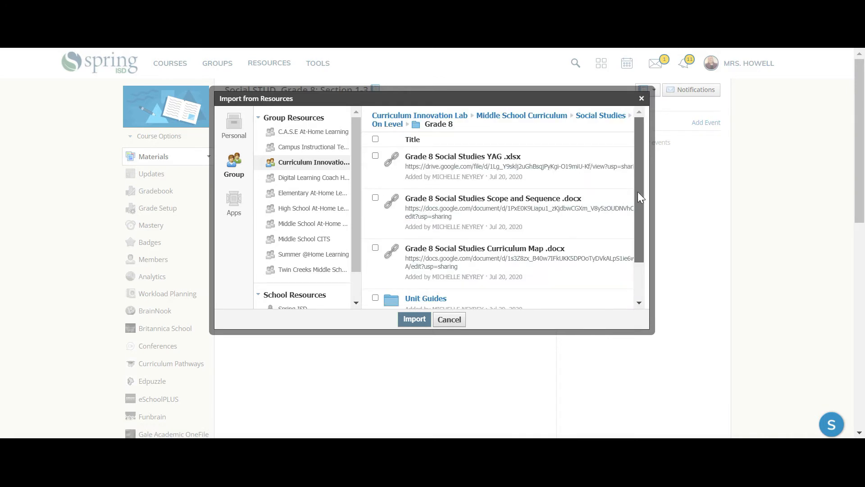
left_click_drag(638, 191, 640, 248)
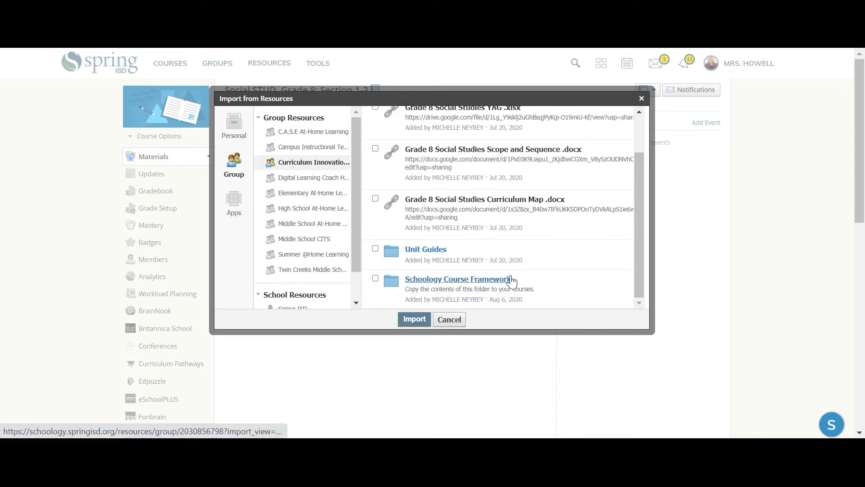
left_click(497, 280)
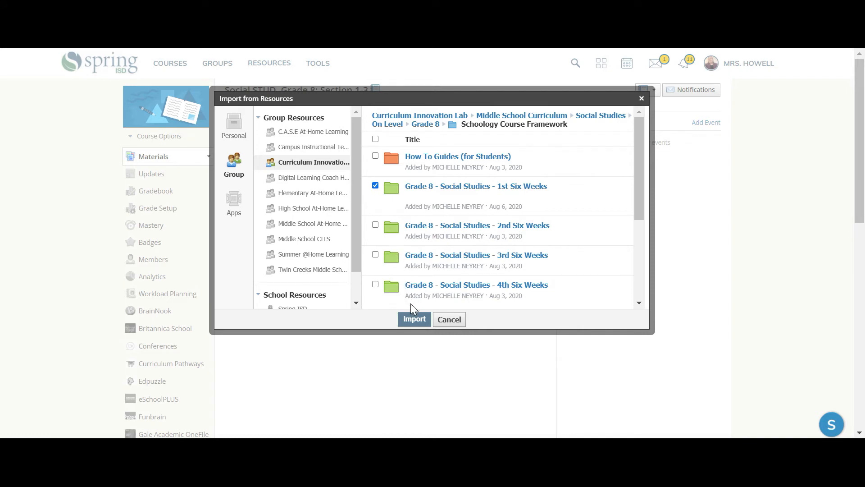
Import the Grade 8 - Social Studies - 1st Six Weeks folder with all its items, leaving their advanced options as they are.
left_click(413, 319)
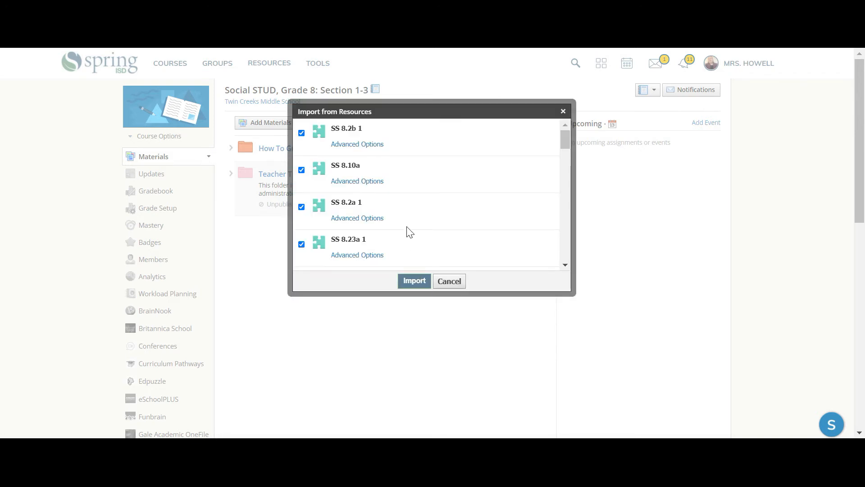
left_click(370, 144)
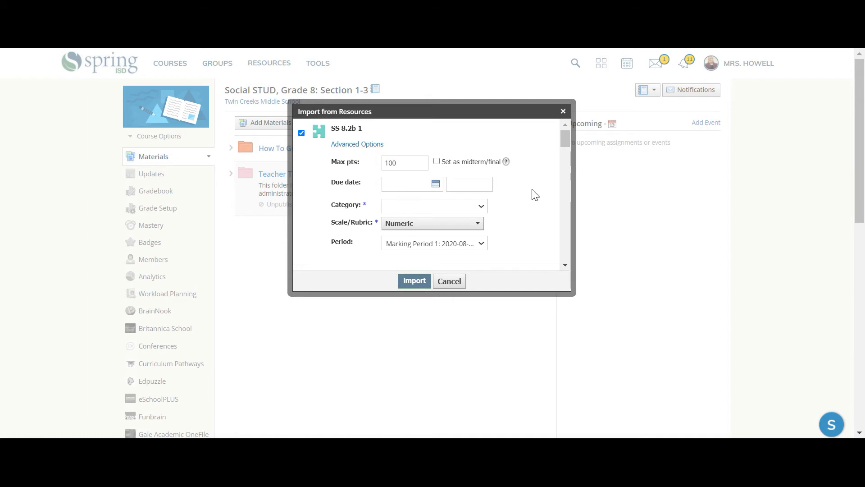
left_click_drag(564, 141, 561, 264)
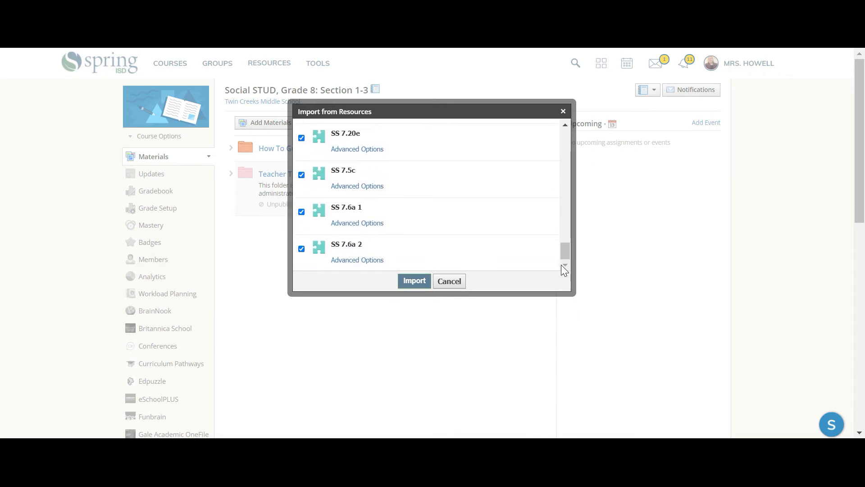
left_click(415, 281)
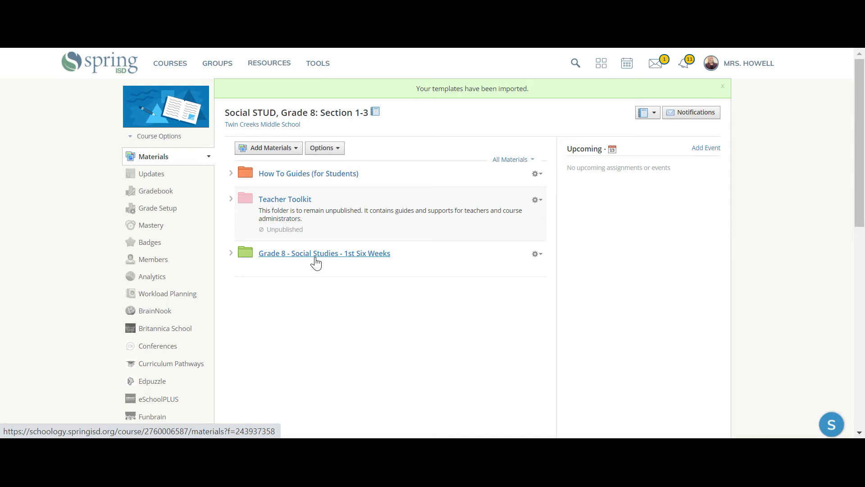
Move the Grade 8 - Social Studies - 1st Six Weeks folder above the Teacher Toolkit folder and collapse the toolkit.
left_click_drag(316, 263, 314, 205)
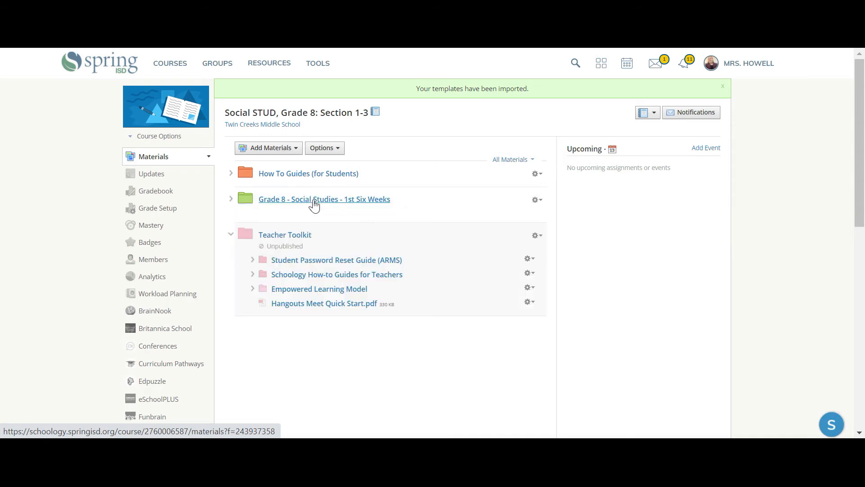
left_click(231, 234)
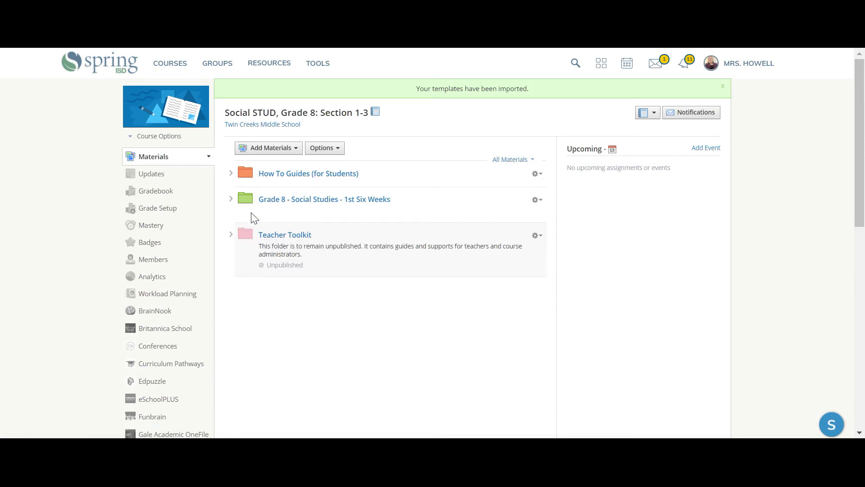
left_click(282, 203)
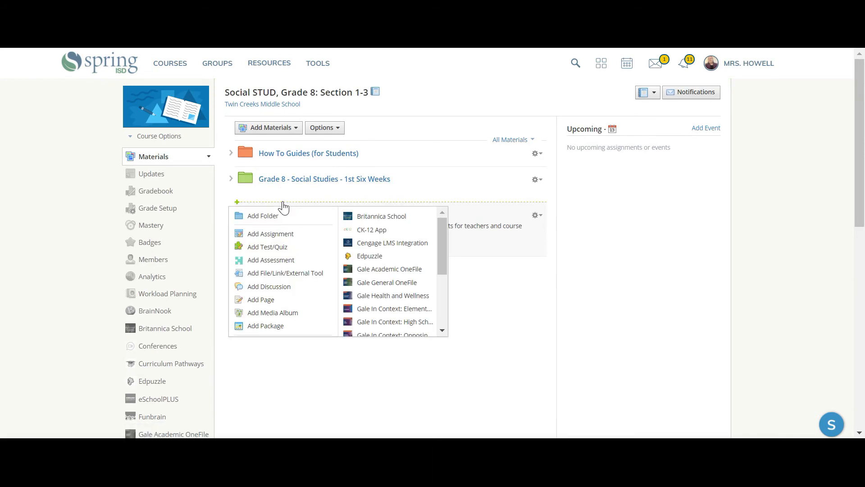
Open the 1st Six Weeks folder and check the contents of its SEL Exit Tickets, Exit Tickets and Checkpoint Folder subfolders.
left_click(319, 182)
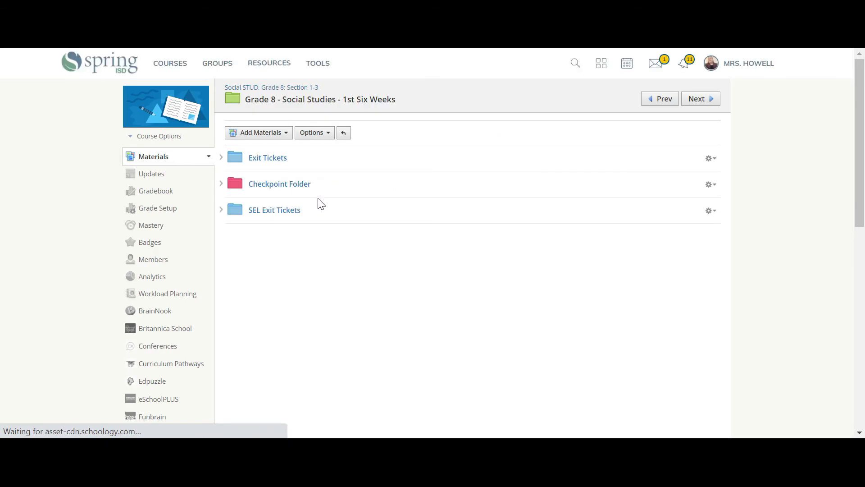
left_click(221, 210)
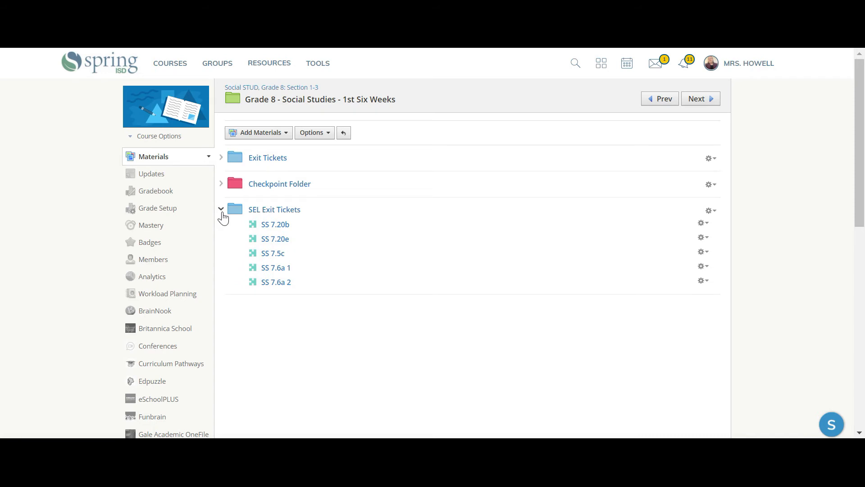
left_click(222, 212)
left_click(222, 161)
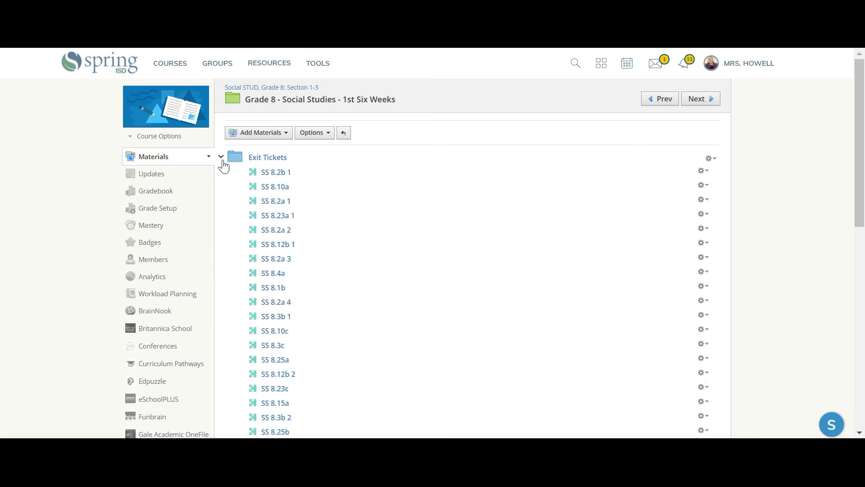
left_click(222, 161)
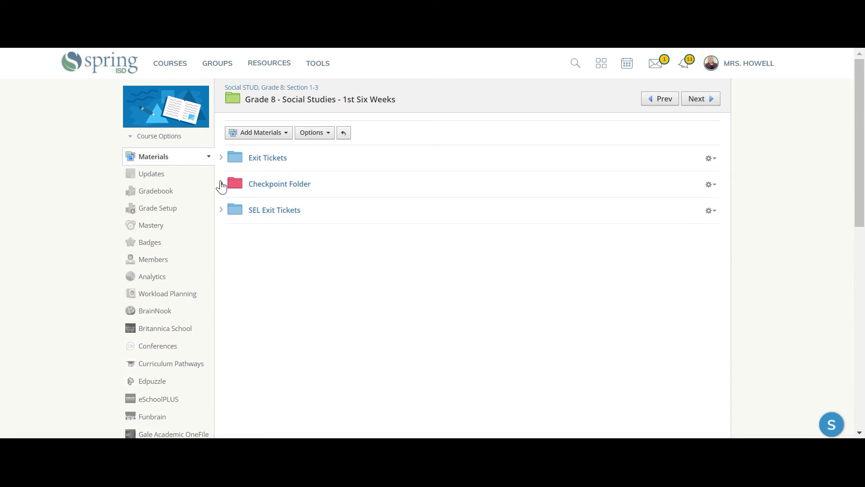
left_click(221, 185)
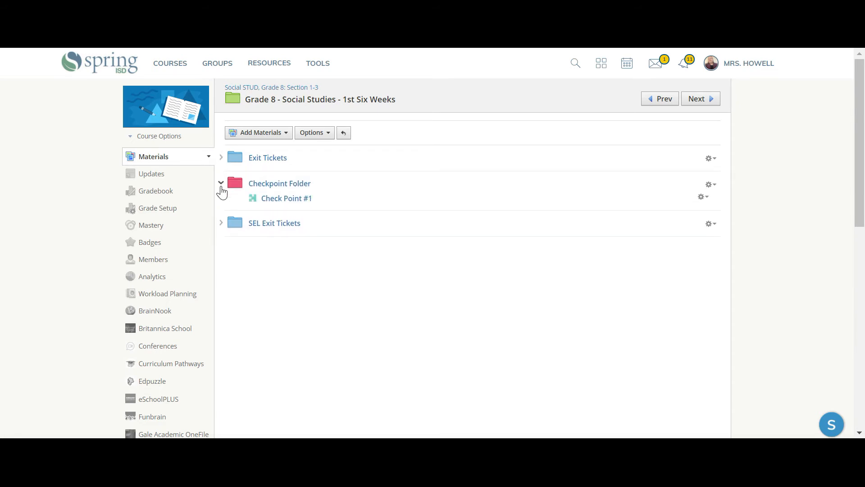
left_click(222, 186)
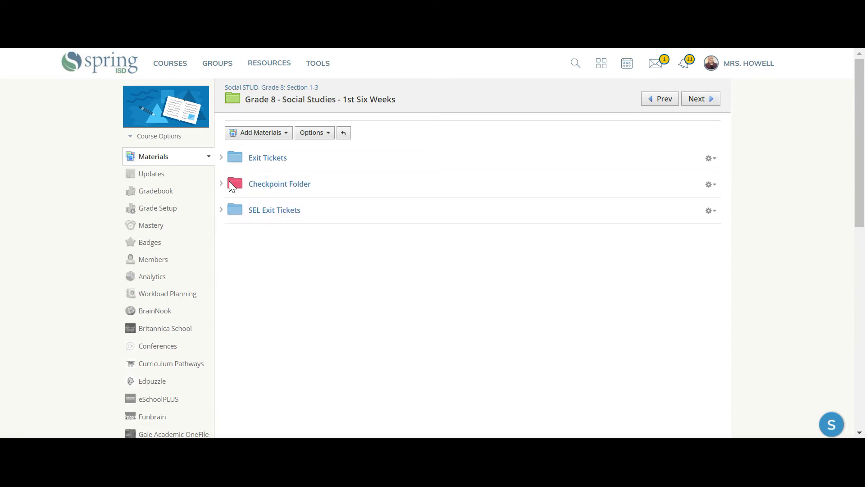
Open the Exit Tickets folder and set submissions to Enable in the settings of the SS 8.2b 1 assessment.
left_click(266, 163)
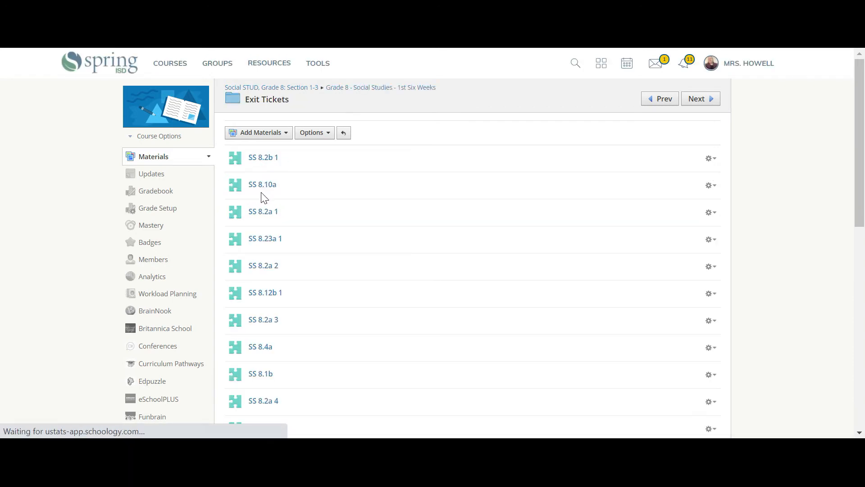
left_click(268, 134)
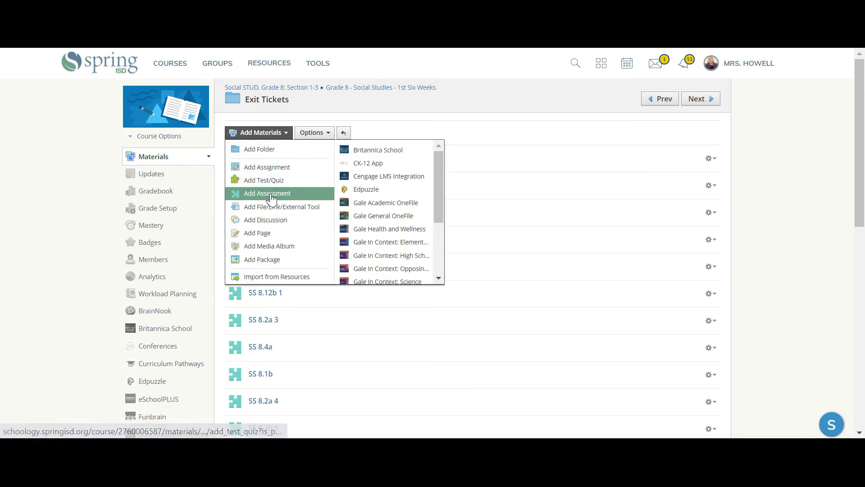
left_click(383, 132)
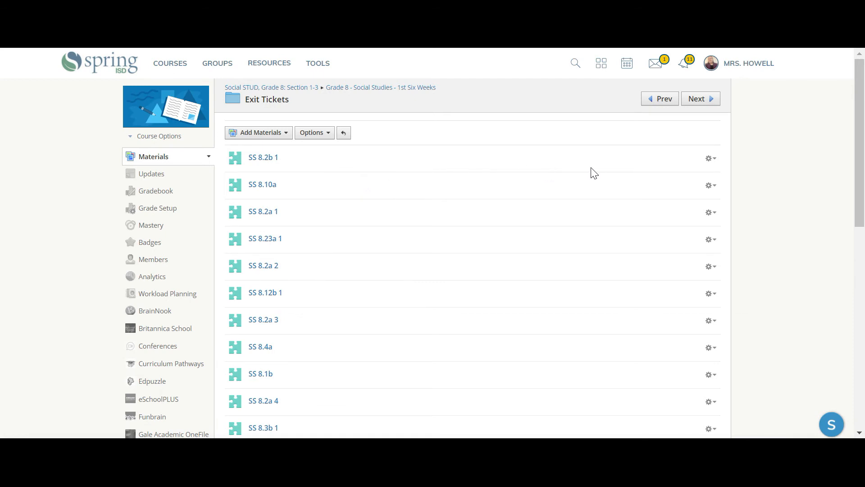
left_click(711, 158)
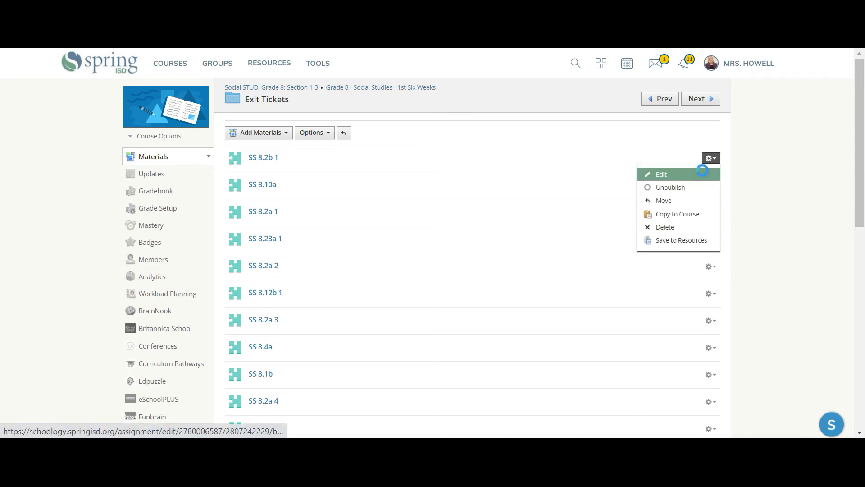
left_click(703, 173)
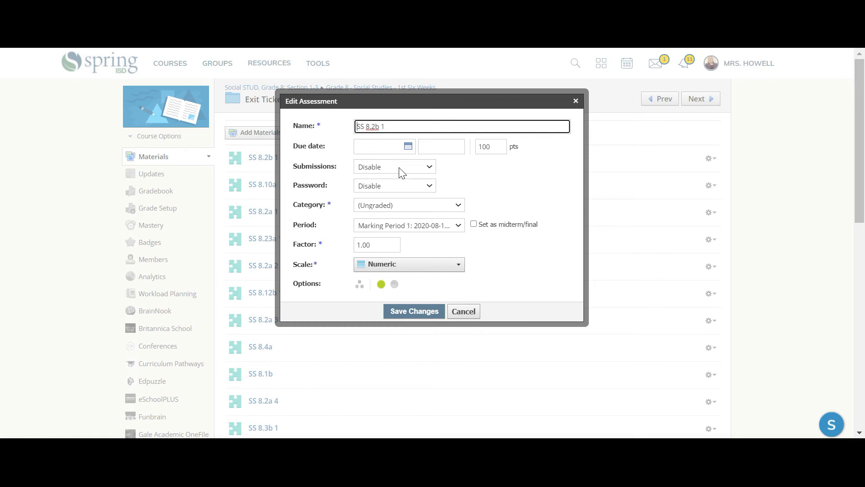
left_click(412, 168)
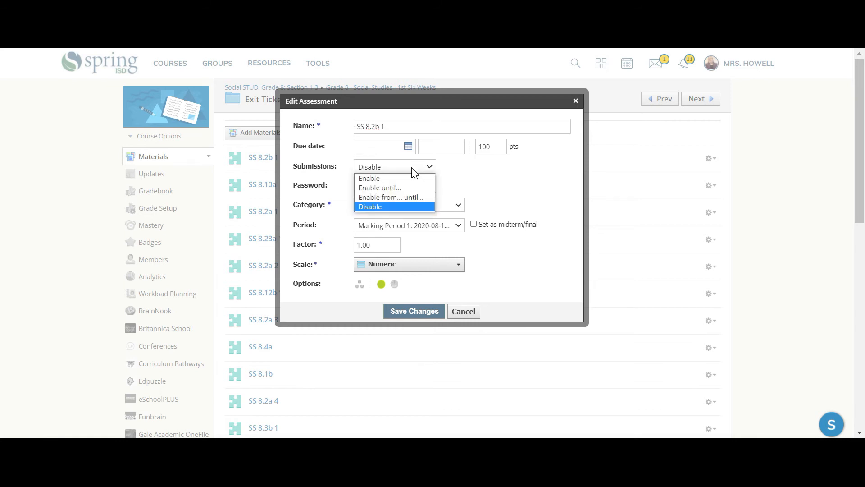
left_click(410, 177)
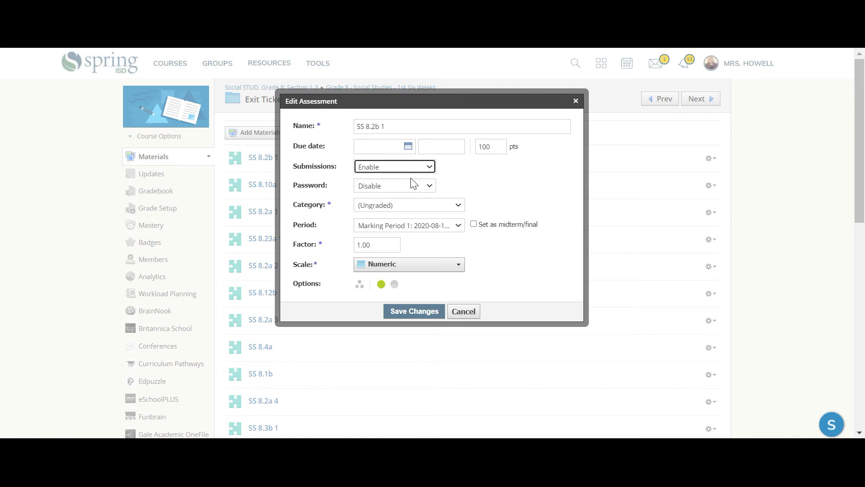
Set the SS 8.2b 1 due date to 8/28/20 and its category to Daily Assignments, and save the changes.
left_click(391, 151)
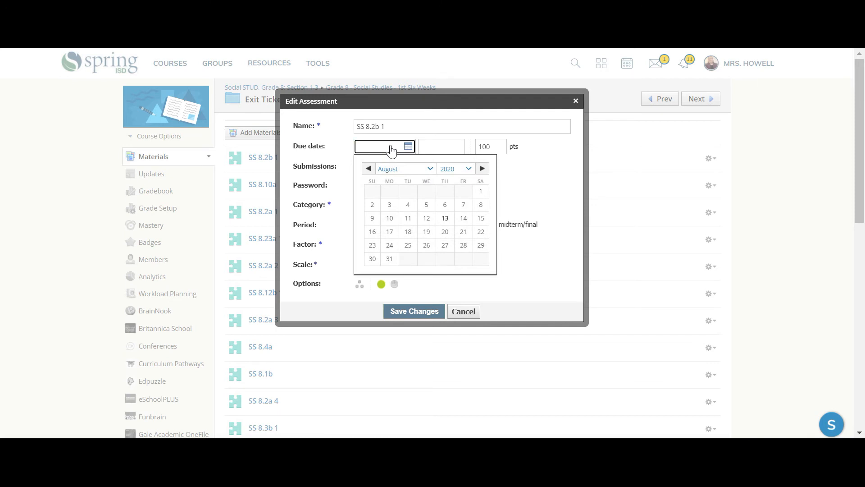
left_click(462, 246)
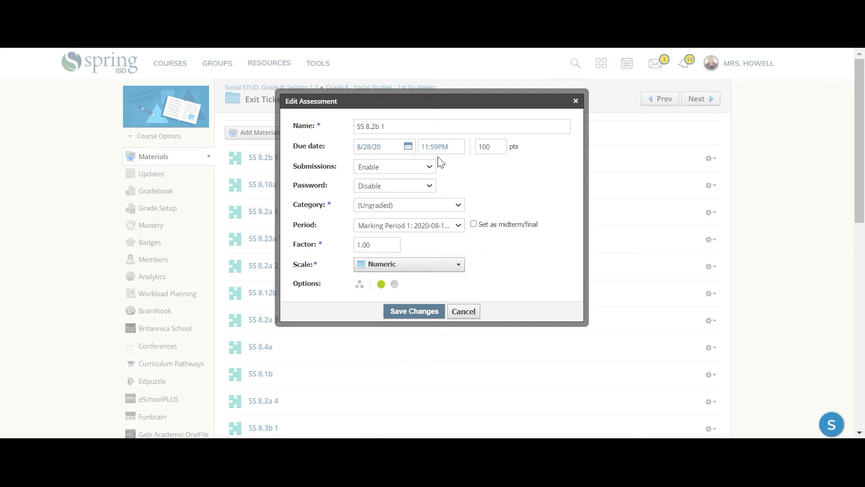
left_click(430, 208)
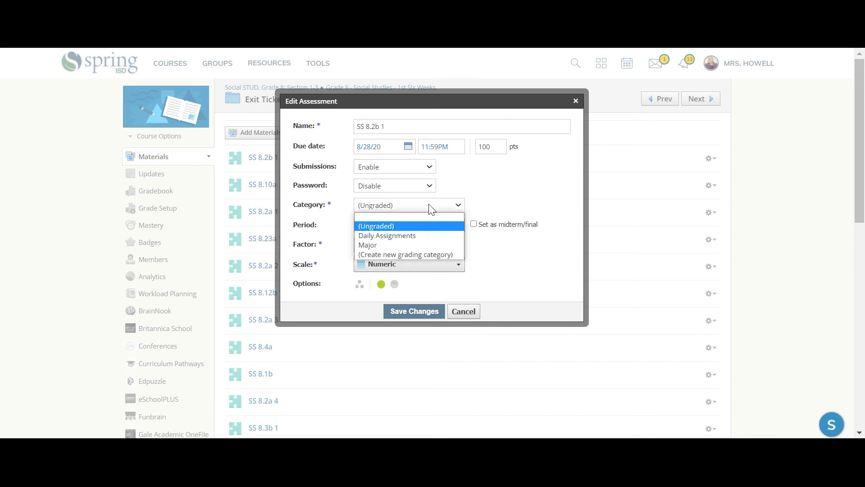
left_click(425, 236)
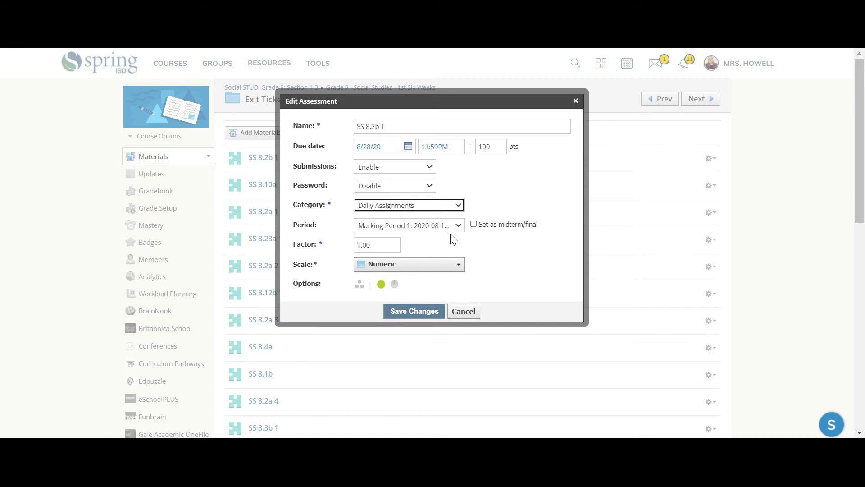
left_click(418, 313)
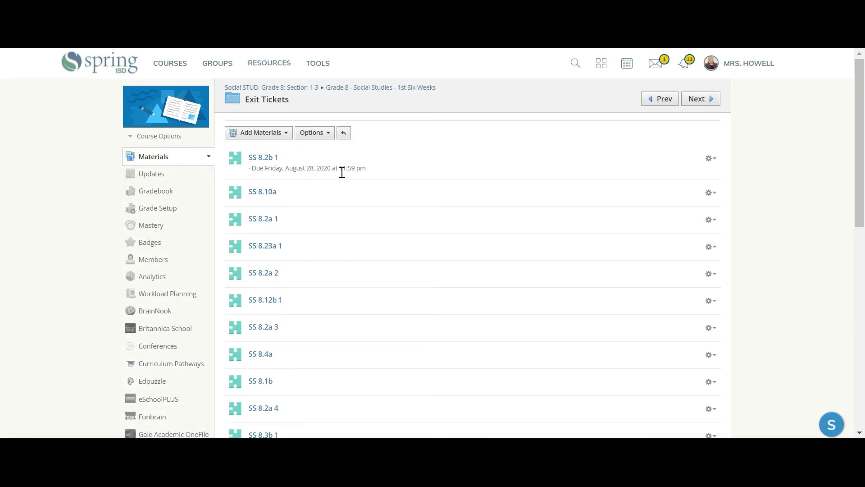
Check the upcoming items on the course's main page, and return to the 1st Six Weeks folder with its Exit Tickets expanded.
left_click(272, 88)
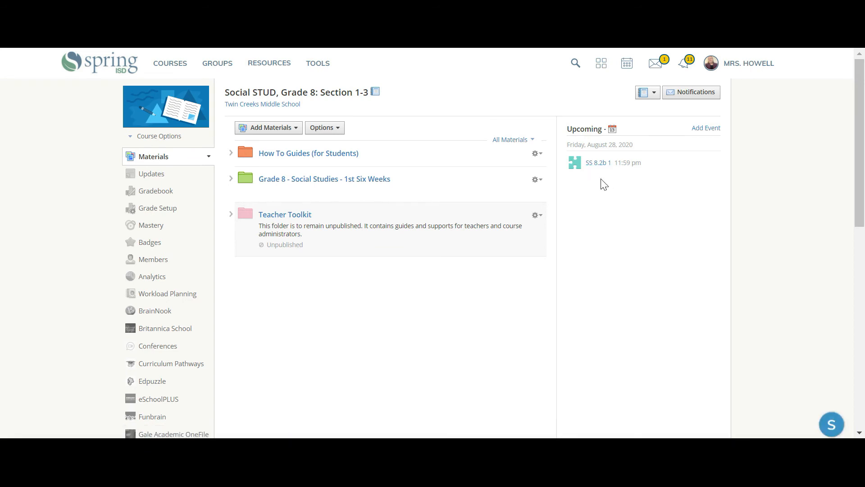
left_click(377, 180)
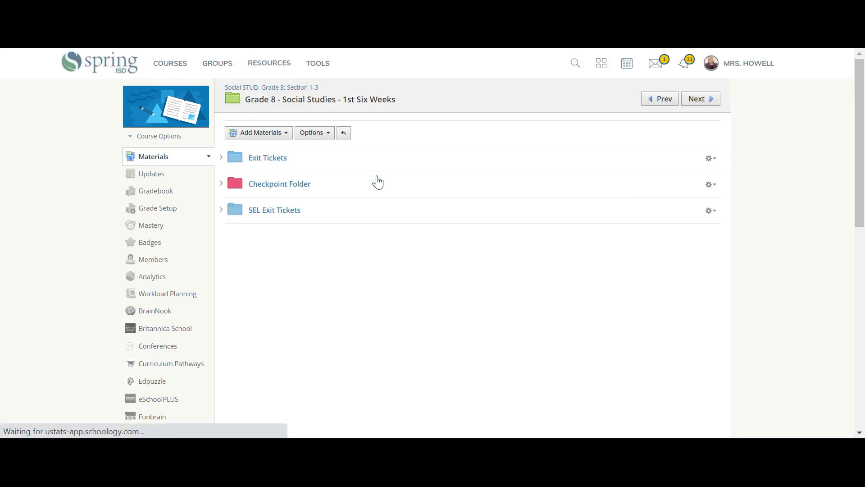
left_click(221, 158)
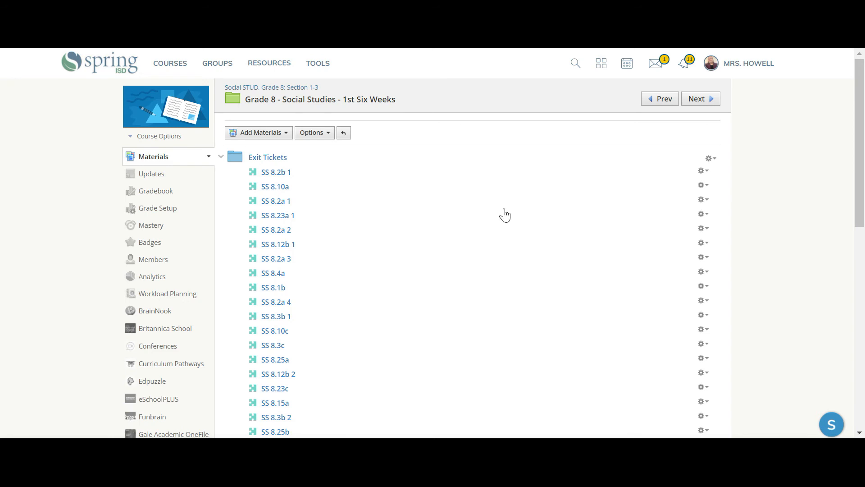
Enable submissions for the SS 8.10a assessment, set its category to Daily Assignments without a due date, save, and collapse Exit Tickets.
left_click(703, 188)
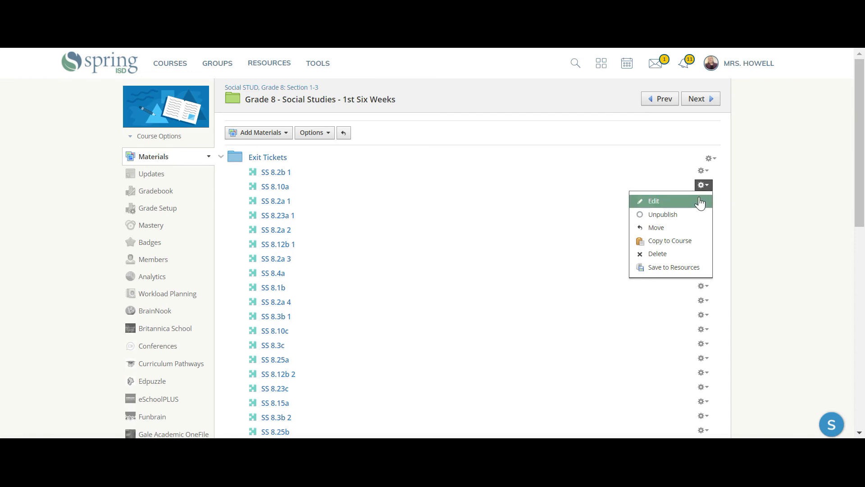
left_click(700, 205)
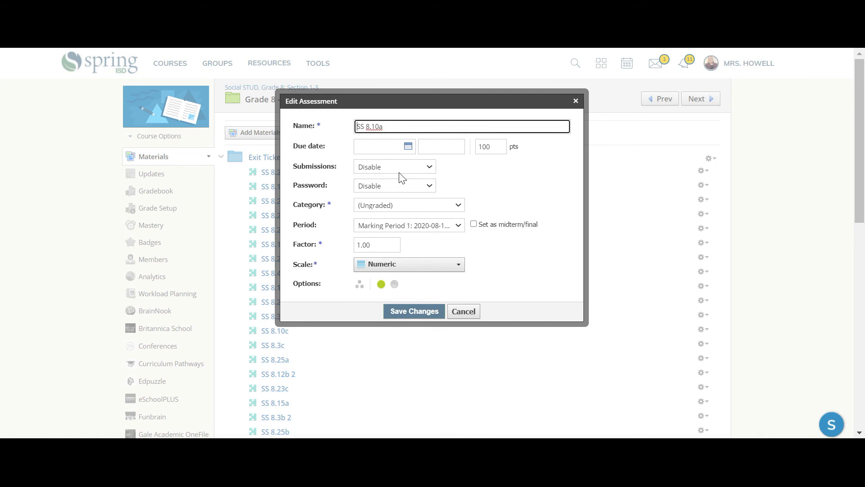
left_click(425, 170)
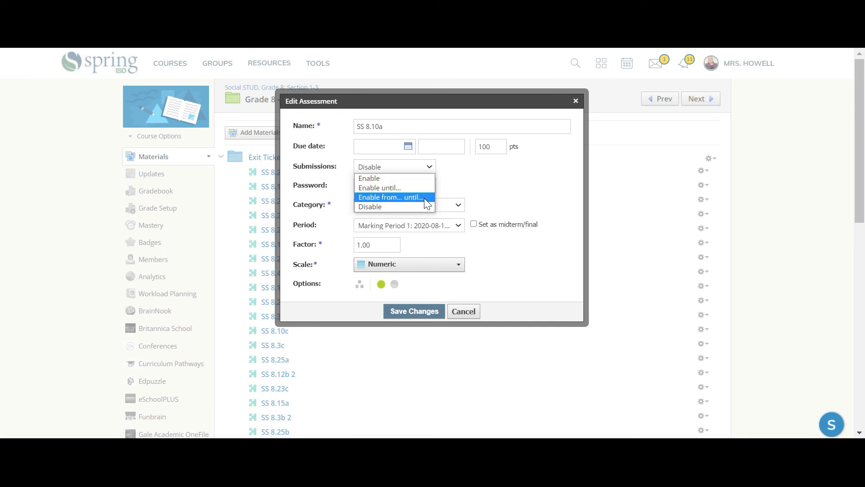
left_click(412, 179)
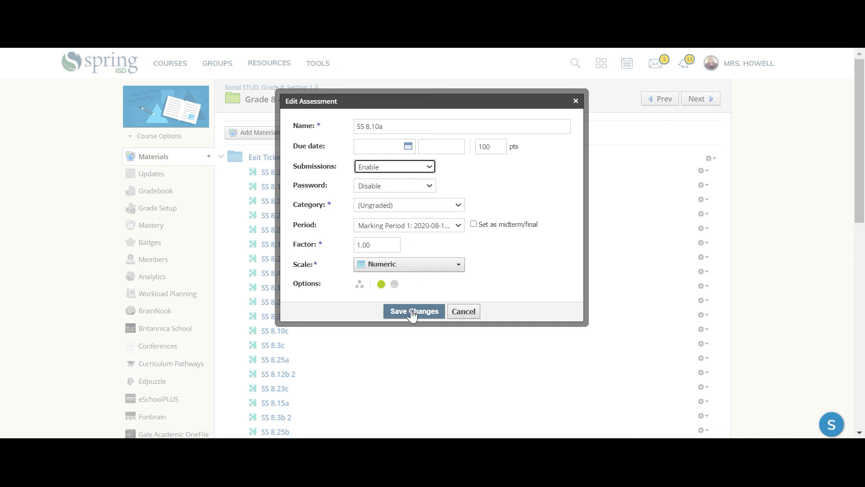
left_click(395, 210)
left_click(395, 234)
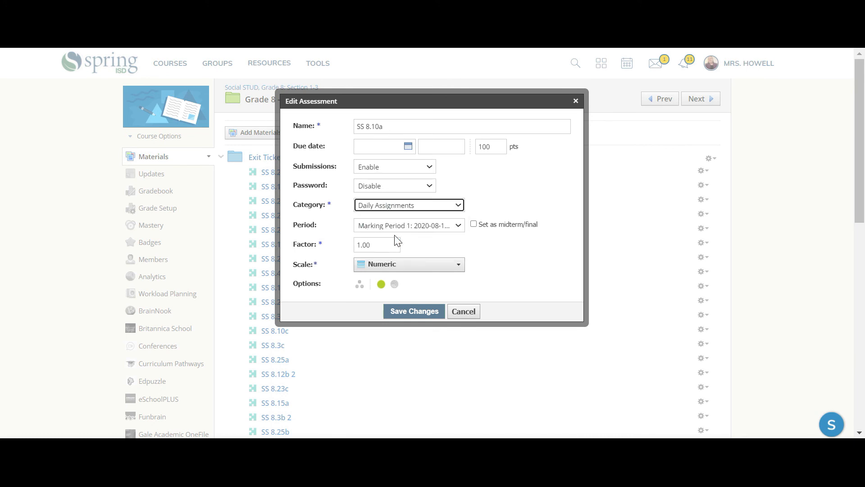
left_click(408, 310)
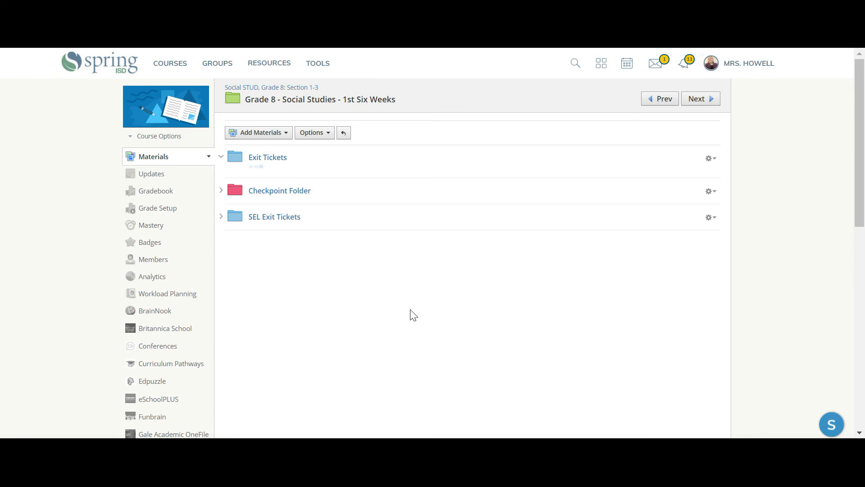
left_click(221, 157)
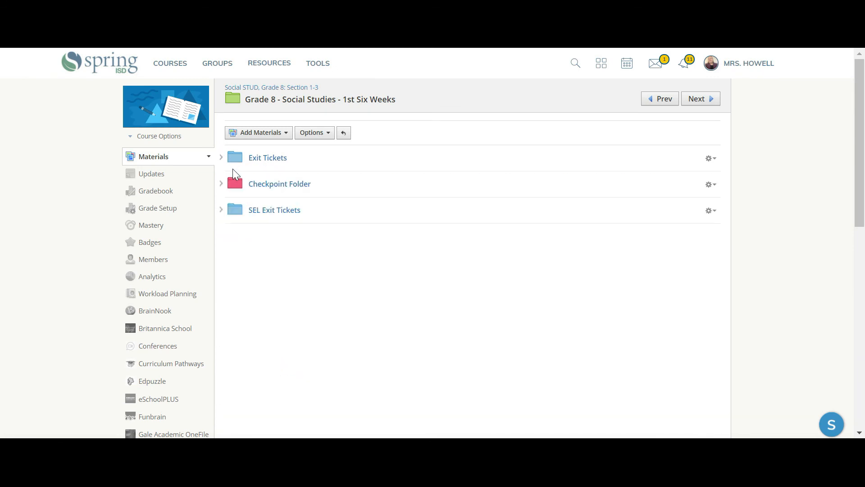
Expand the Checkpoint Folder in the 1st Six Weeks folder to view its contents, keeping Exit Tickets collapsed.
left_click(221, 184)
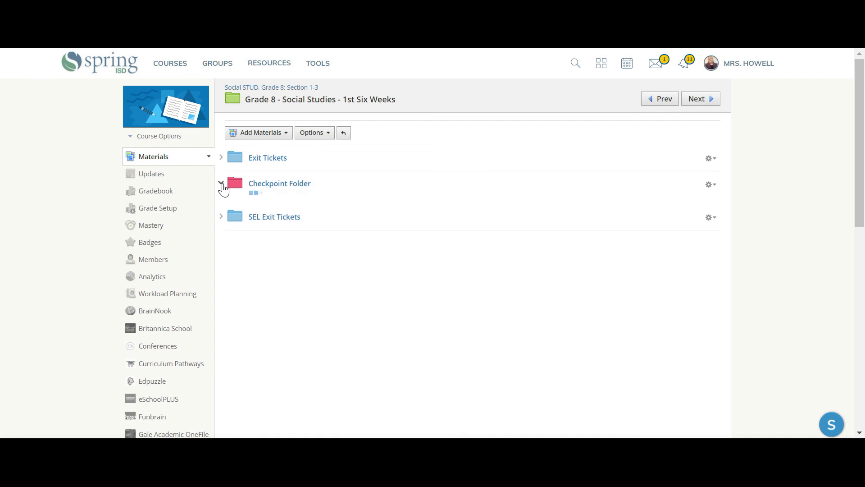
mouse_move(864, 149)
left_mouse_down()
mouse_move(864, 252)
mouse_move(863, 140)
left_mouse_up()
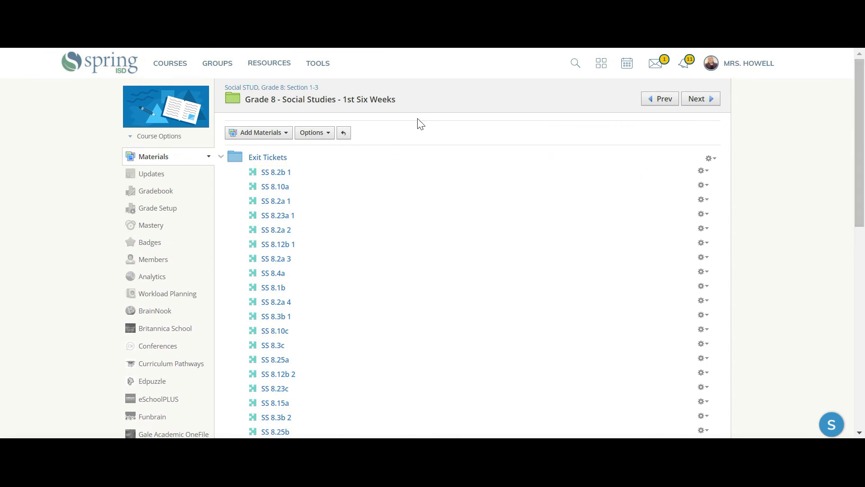
left_click(221, 157)
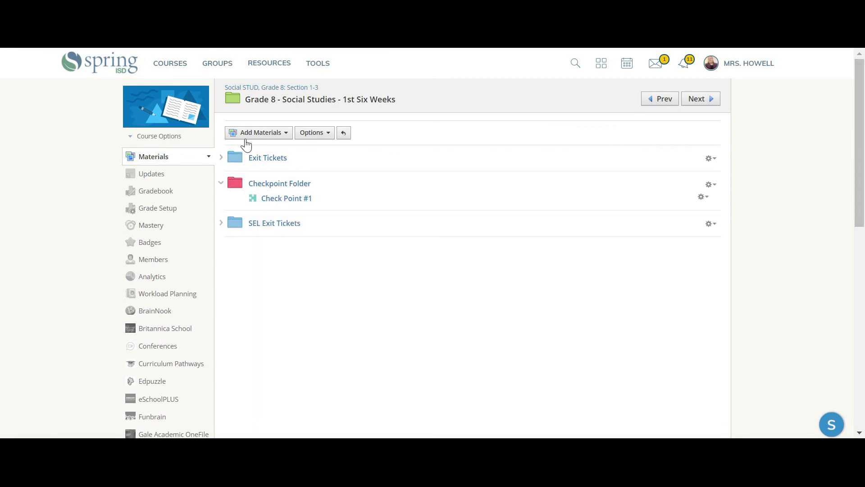
Start an import from the group resources and open the Middle School Curriculum folder of the Curriculum Innovation Lab.
left_click(260, 135)
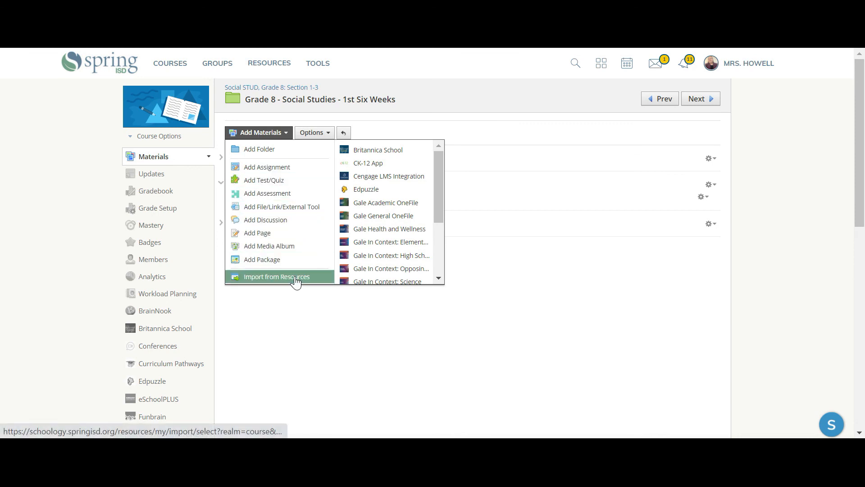
left_click(314, 279)
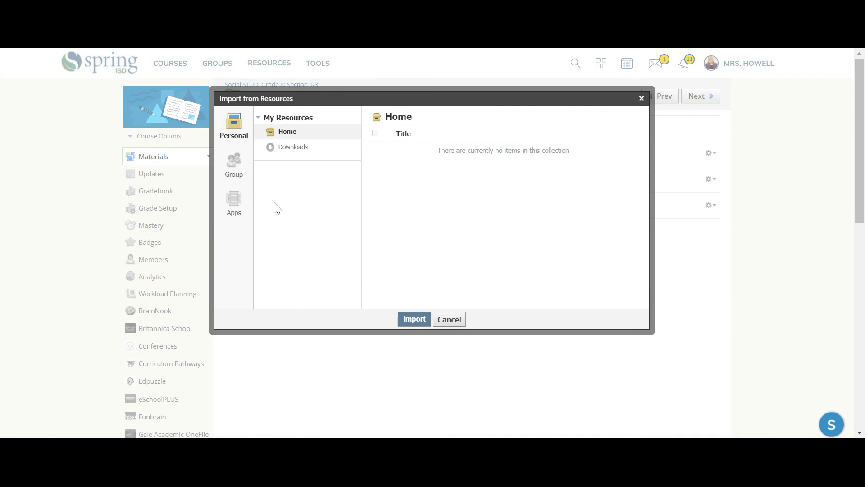
left_click(241, 170)
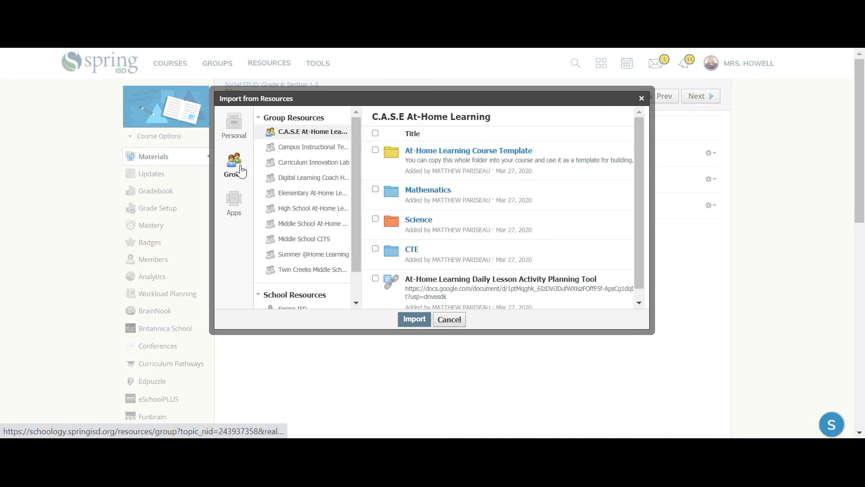
left_click(296, 167)
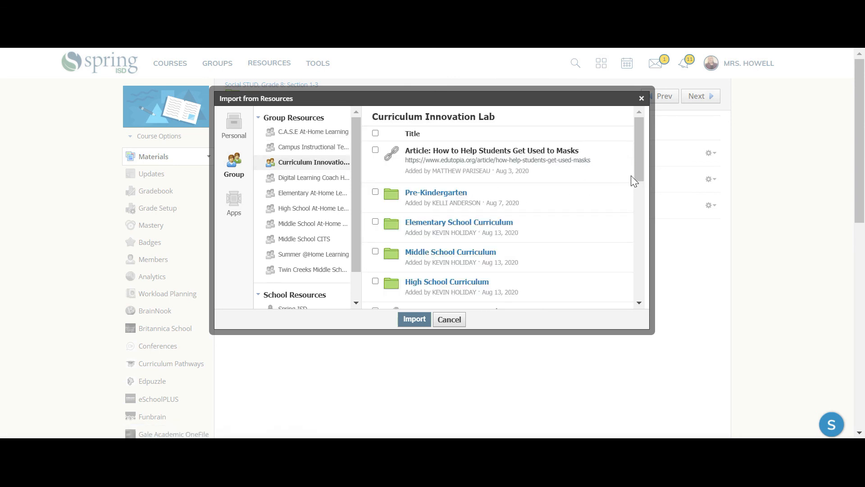
left_click_drag(637, 173, 639, 193)
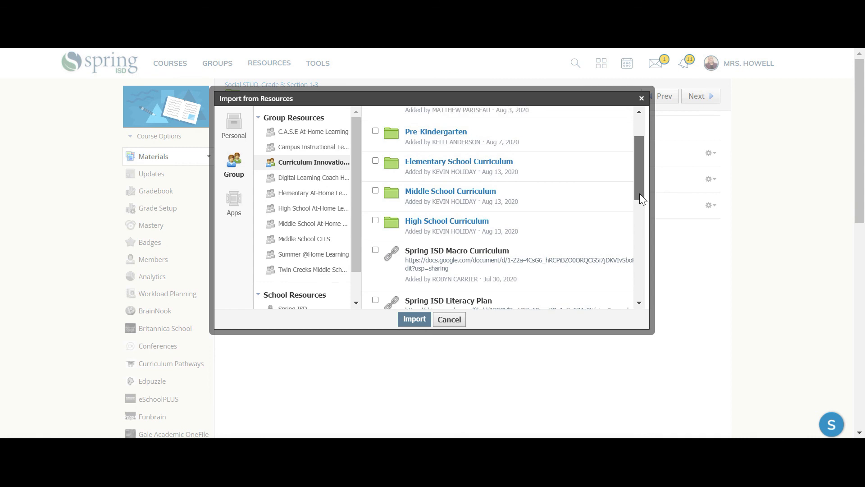
left_click(482, 195)
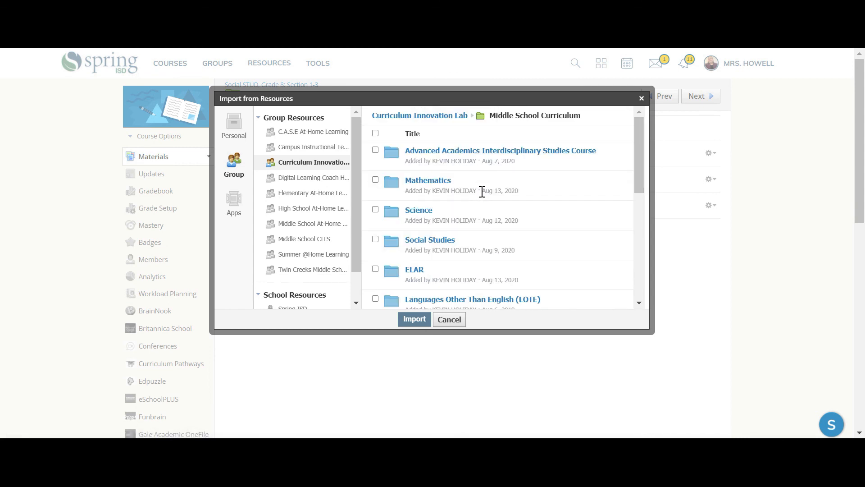
Browse through Social Studies, On Level and Grade 8 to Schoology Course Framework, and select the Grade 8 - Social Studies - 3rd Six Weeks folder.
left_click(440, 241)
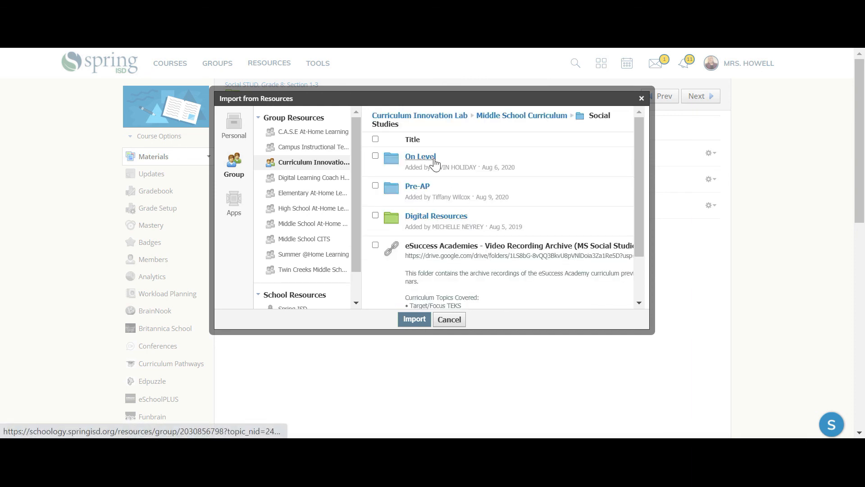
mouse_move(637, 201)
left_mouse_down()
mouse_move(639, 239)
mouse_move(635, 197)
left_mouse_up()
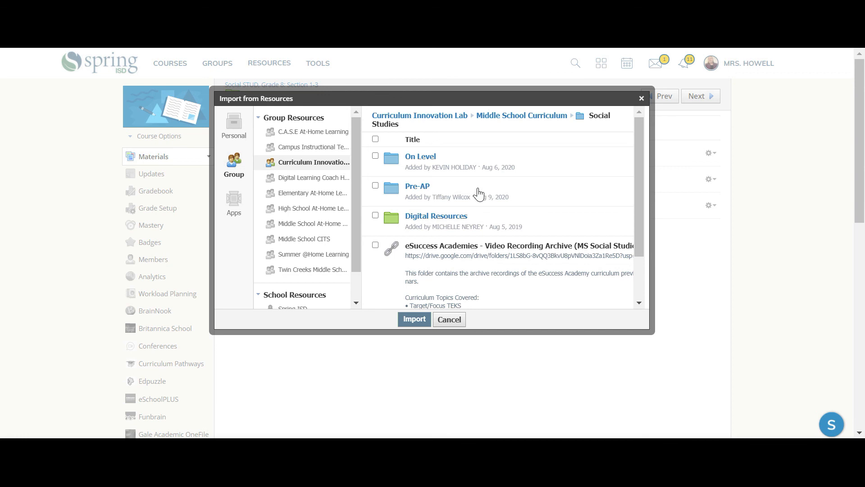
left_click(420, 156)
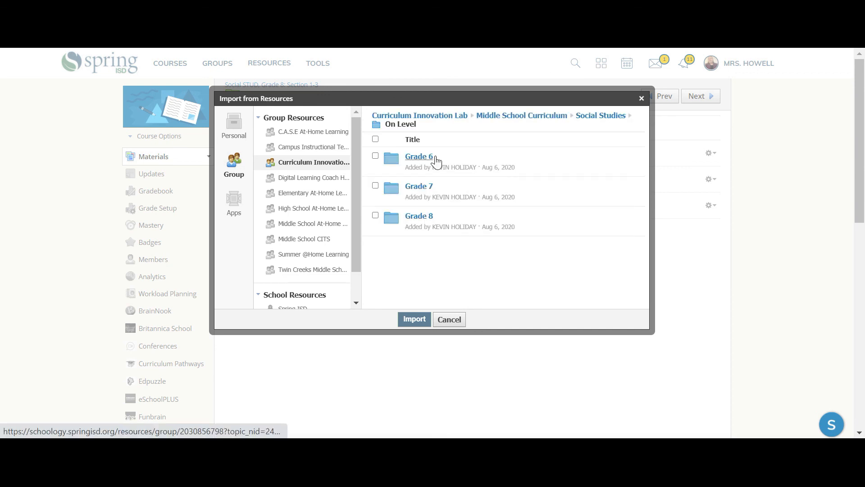
left_click(426, 216)
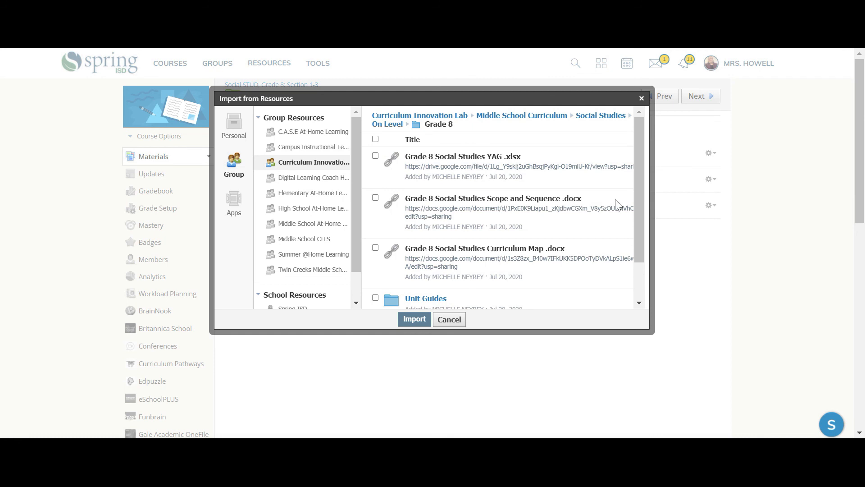
left_click_drag(640, 199, 643, 253)
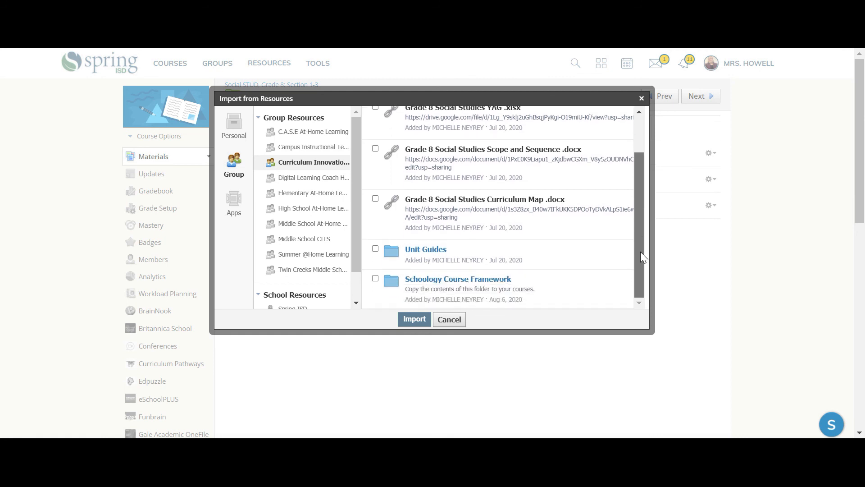
left_click(513, 281)
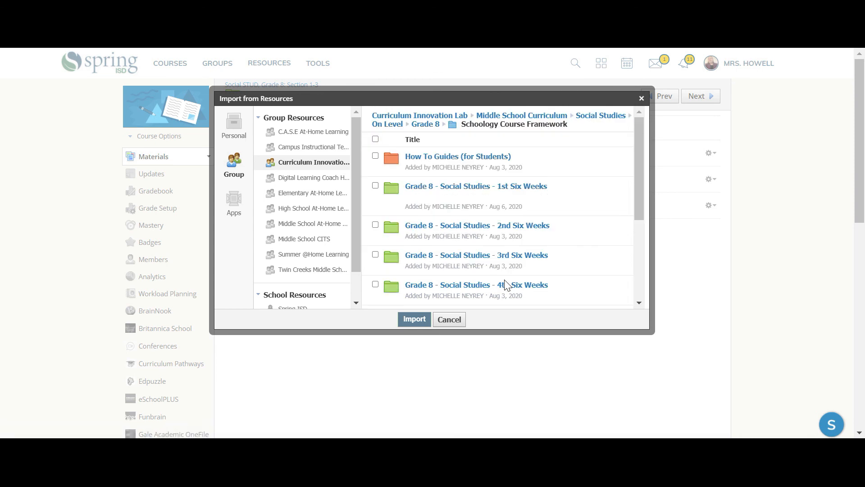
left_click(375, 255)
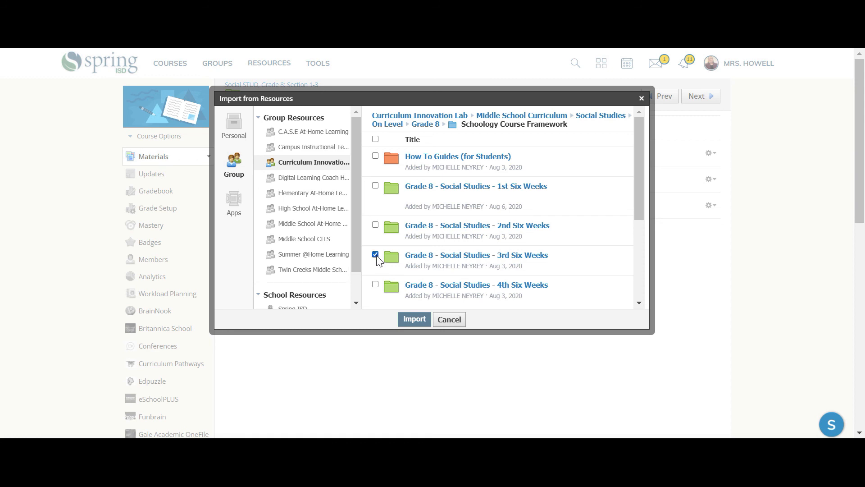